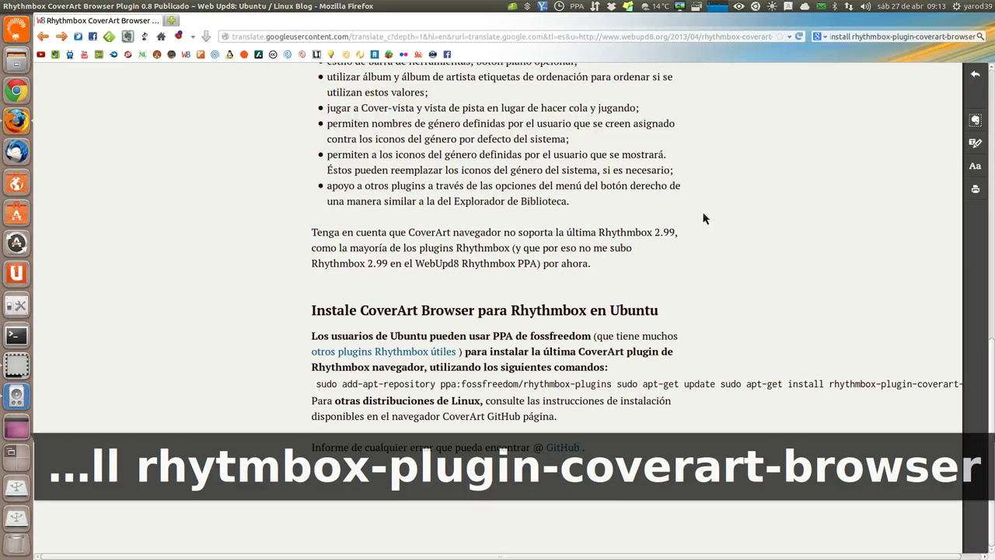
# Switch from Firefox to Rhythmbox, open the music library, and browse the album covers in the Carátula source
pyautogui.click(666, 202)
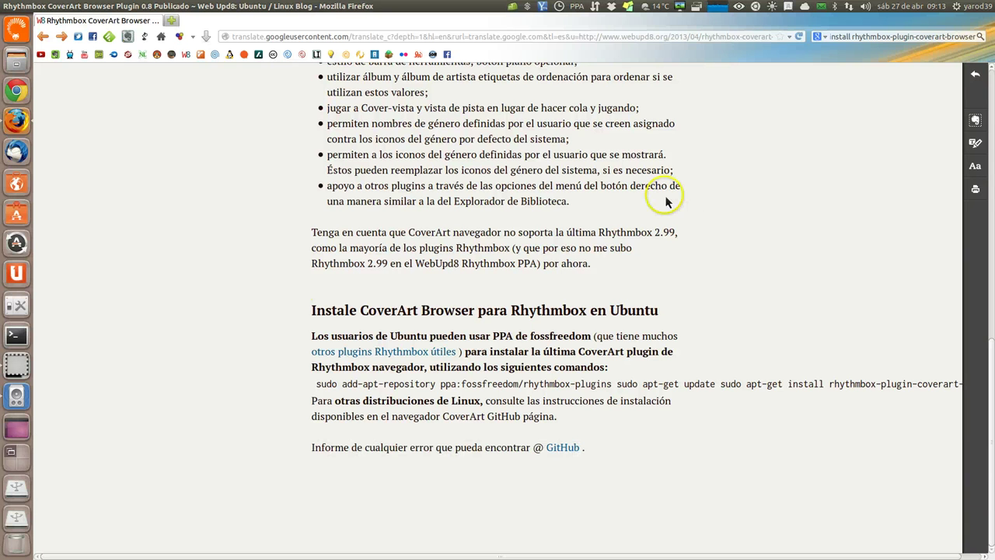
pyautogui.click(27, 400)
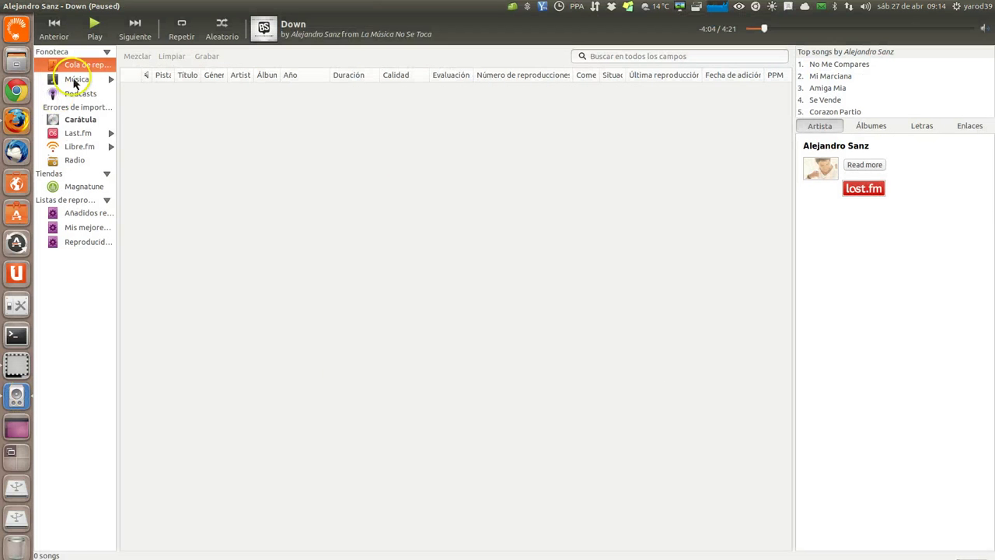
pyautogui.click(76, 81)
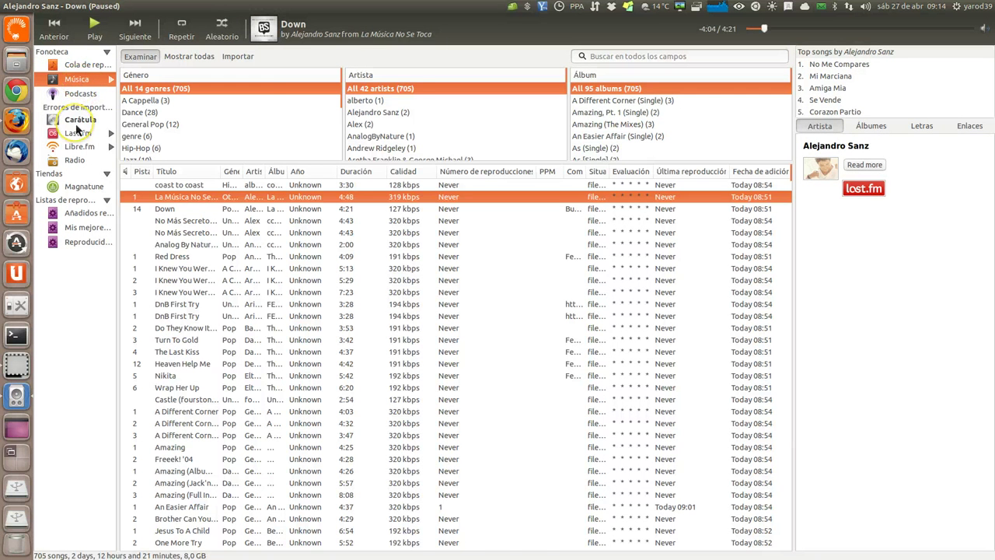
pyautogui.click(78, 120)
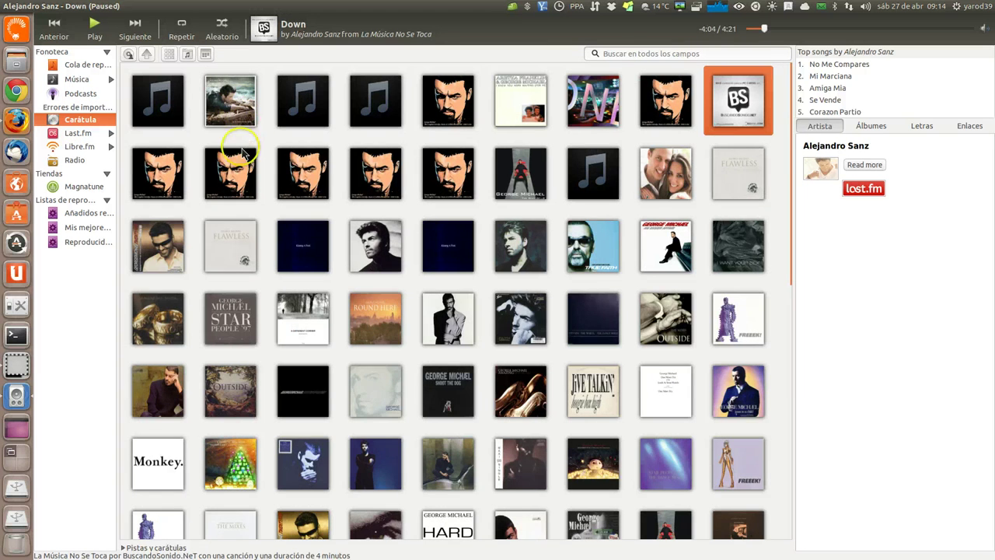
pyautogui.scroll(-10, 237, 147)
pyautogui.scroll(10, 245, 155)
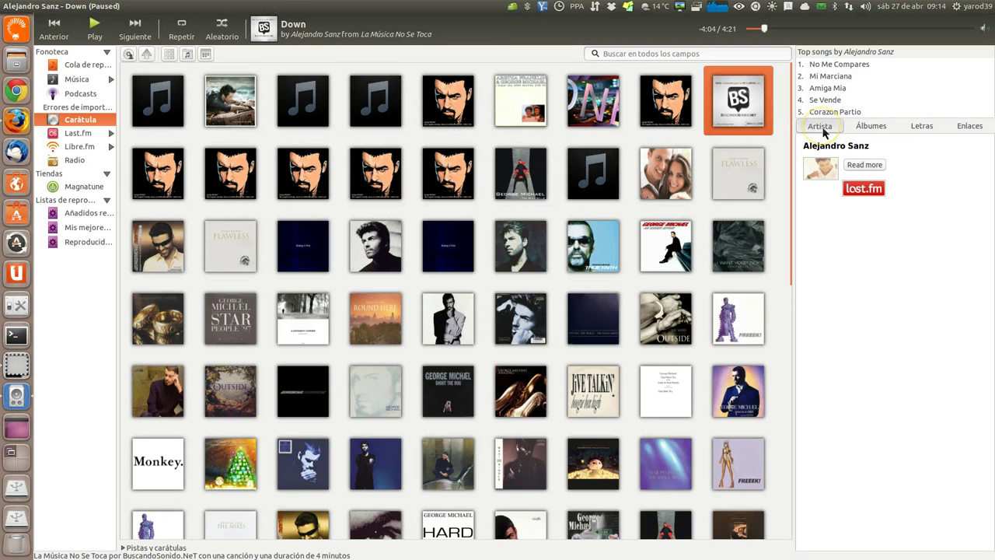
# Select the album La musica no se toca and look at the albums, lyrics and links information
pyautogui.click(863, 131)
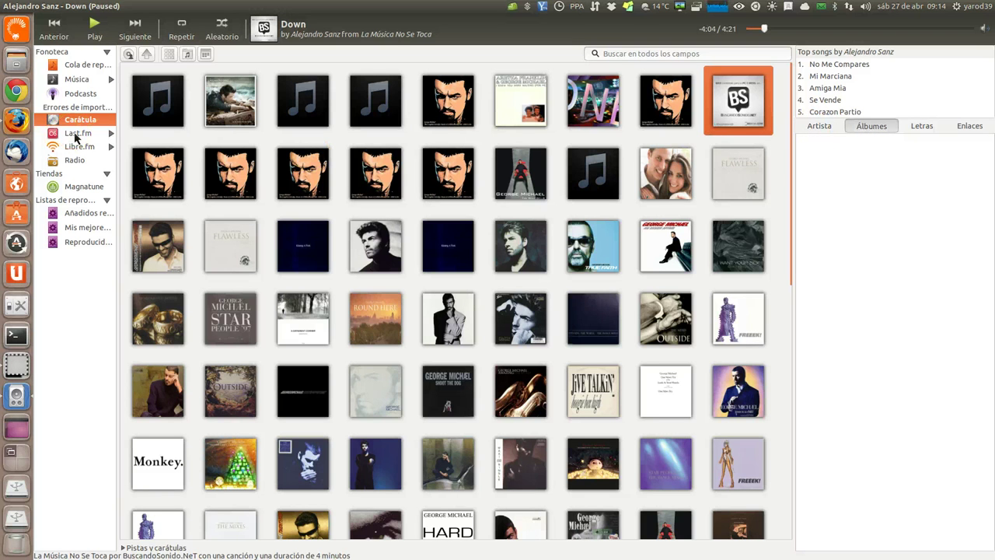
pyautogui.click(232, 117)
pyautogui.click(336, 144)
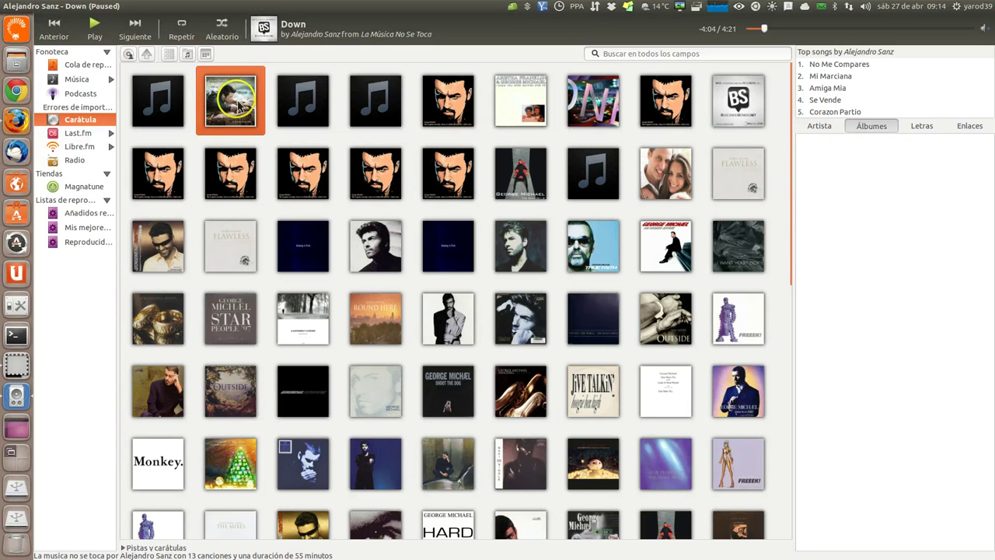
pyautogui.click(921, 127)
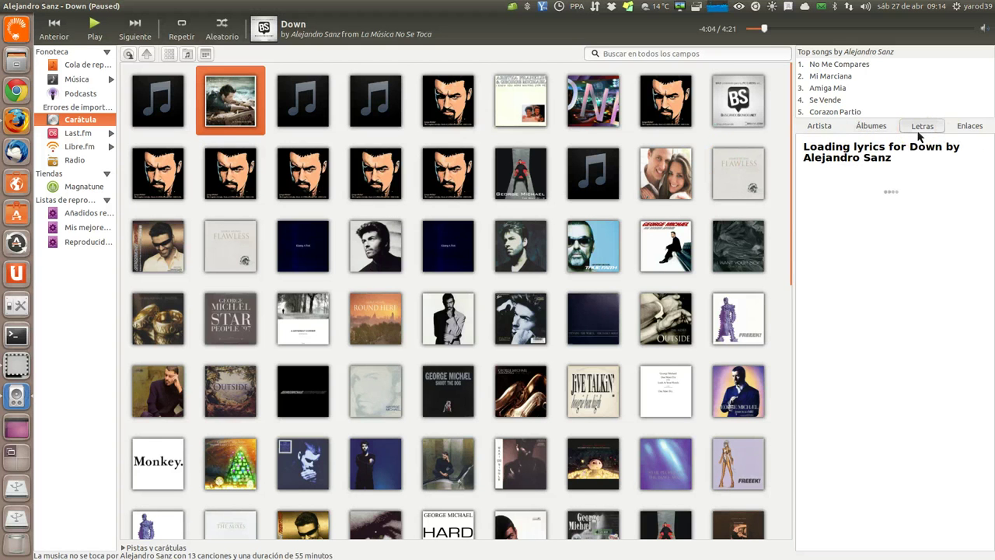
pyautogui.click(980, 129)
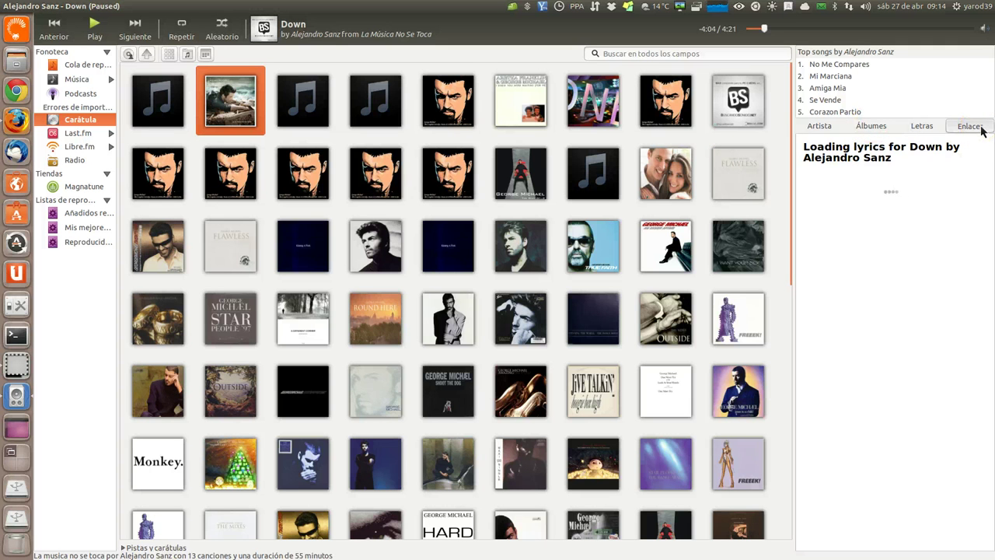
pyautogui.click(870, 132)
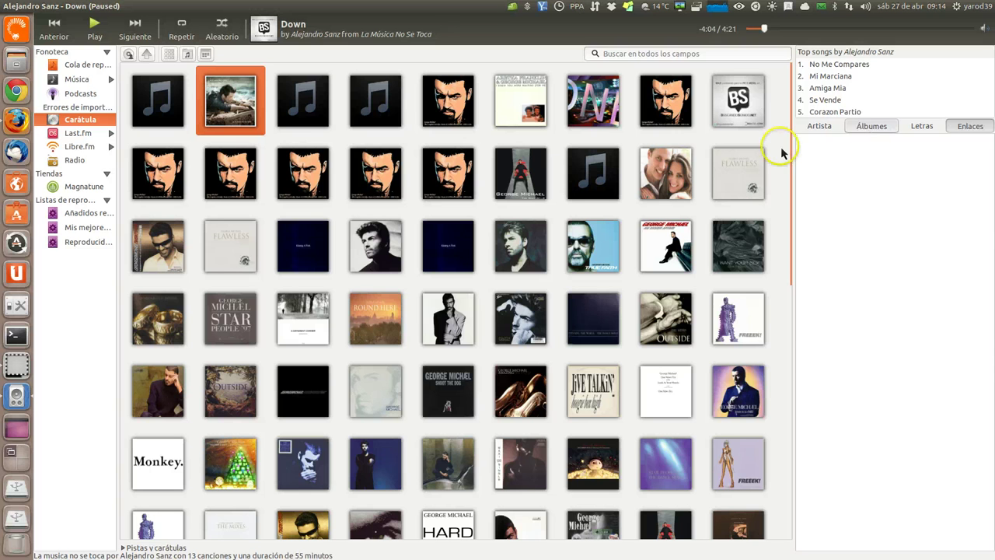
# Play the album La musica no se toca and view the links, albums and expanded artist information for Alejandro Sanz
pyautogui.doubleClick(222, 115)
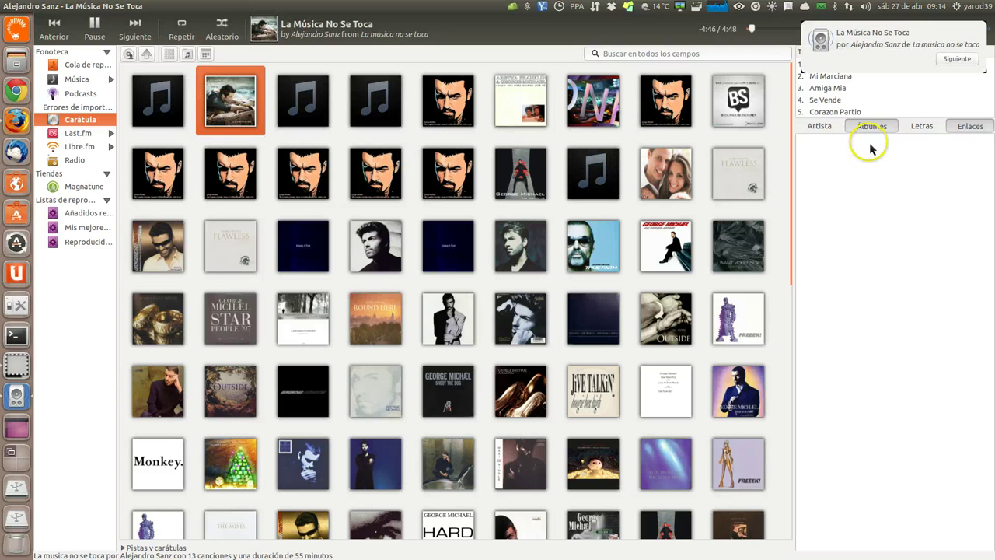
pyautogui.click(982, 126)
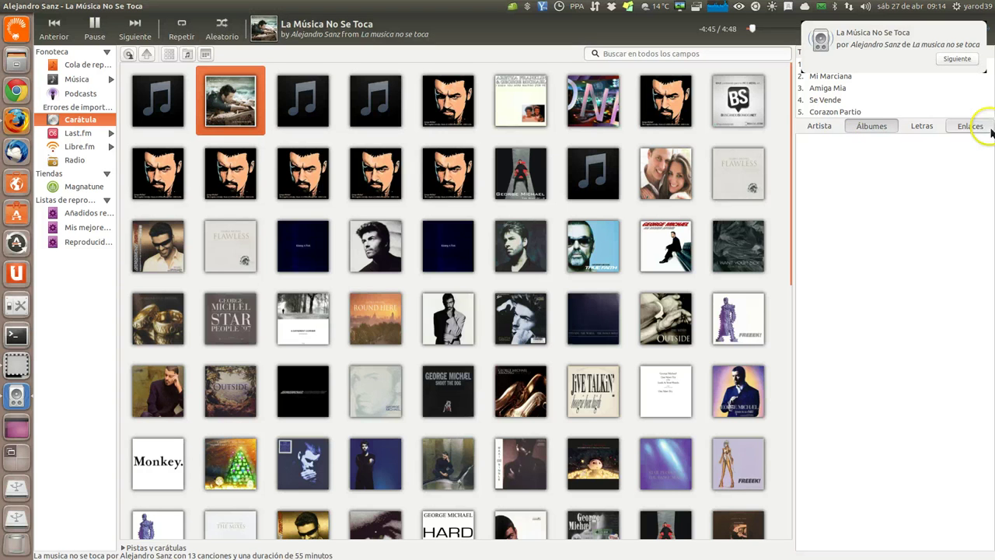
pyautogui.click(859, 132)
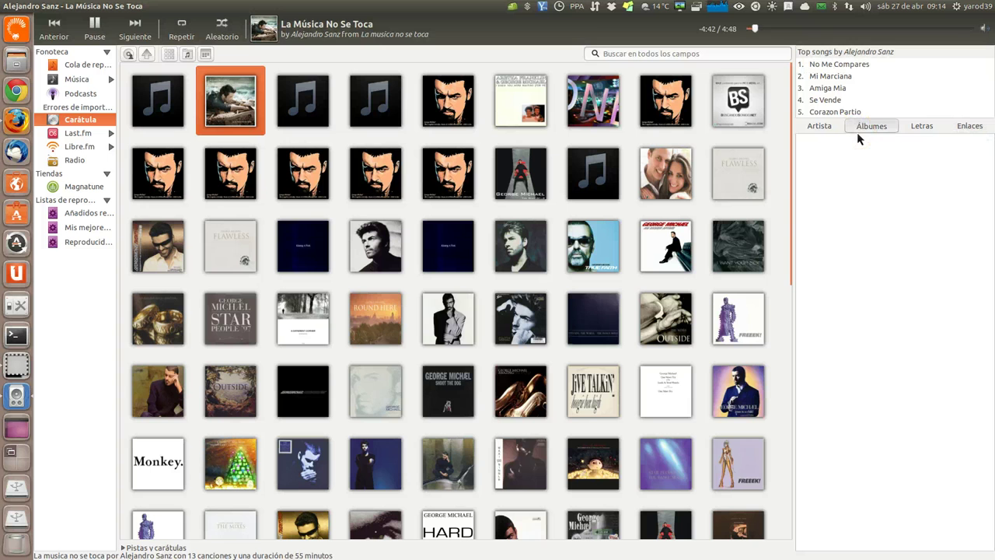
pyautogui.click(815, 127)
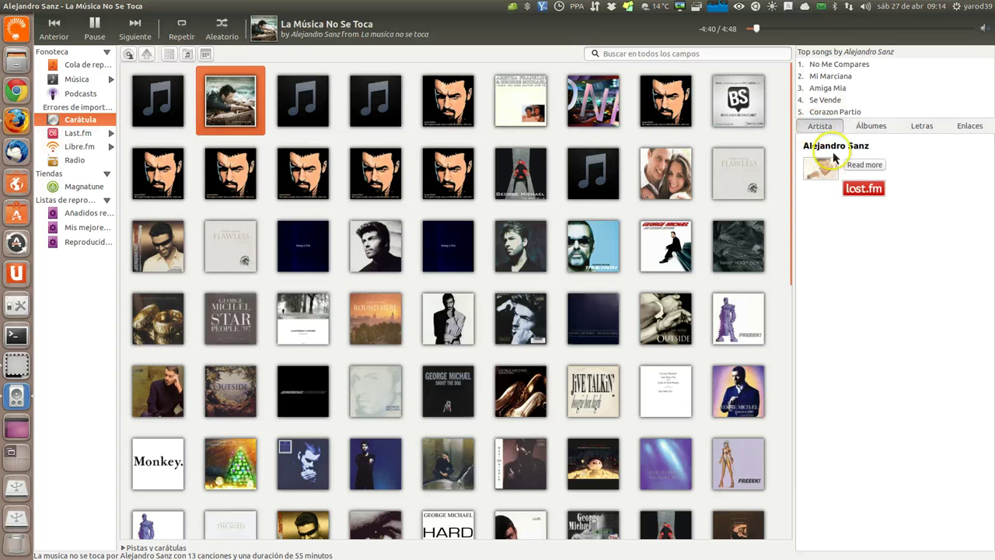
pyautogui.click(862, 165)
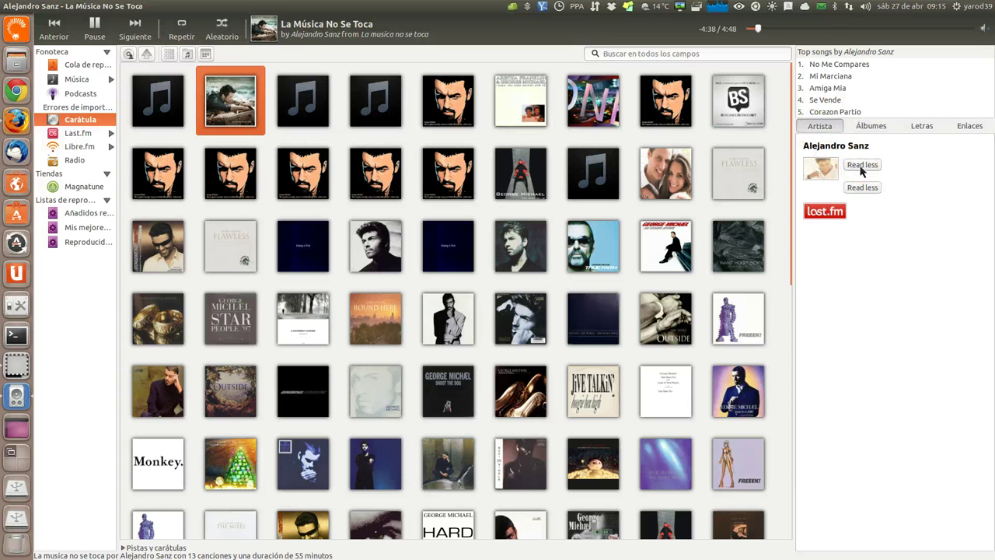
pyautogui.click(859, 129)
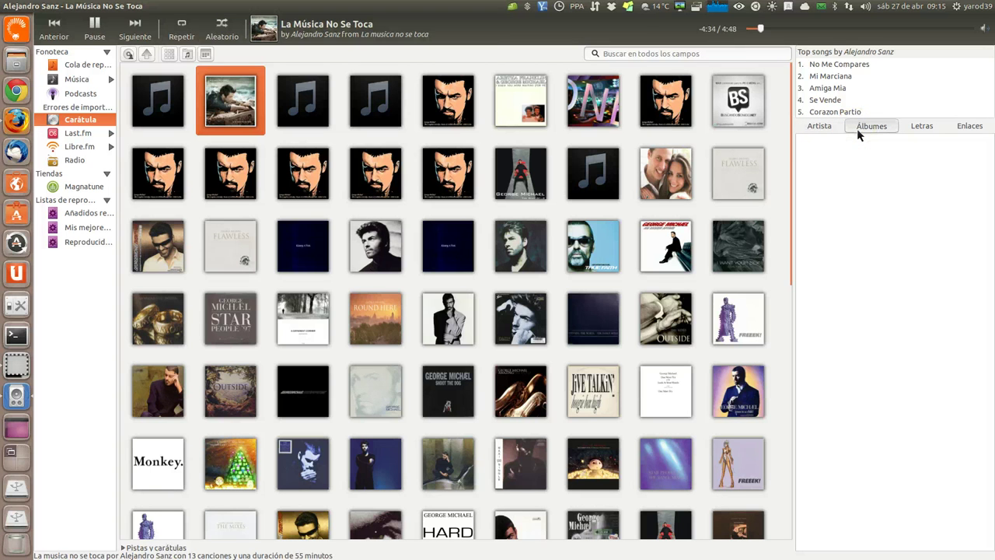
pyautogui.click(860, 129)
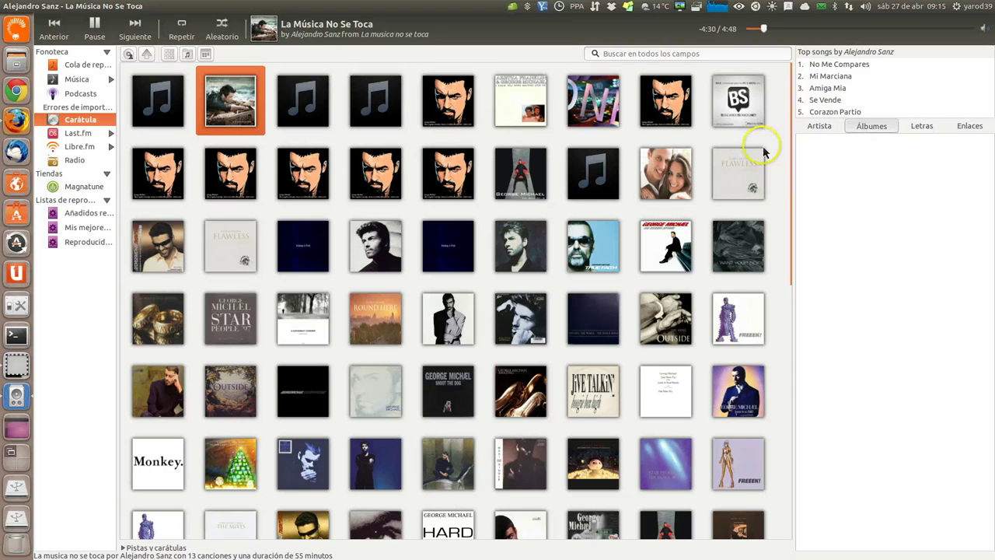
# Pause the current song, start The Complete Outtakes, Duets & Collaborations from its cover, and pause it too
pyautogui.click(94, 28)
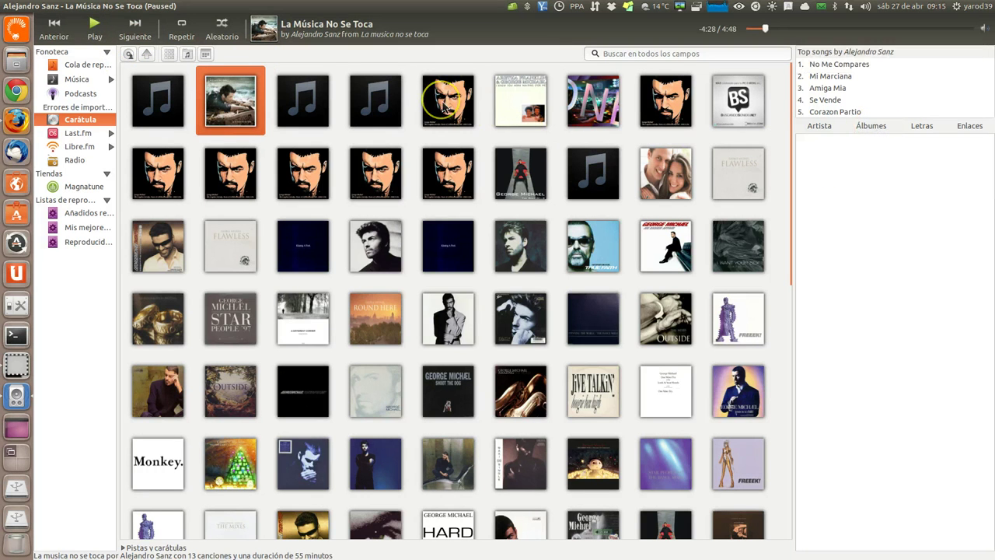
pyautogui.click(446, 109)
pyautogui.doubleClick(445, 109)
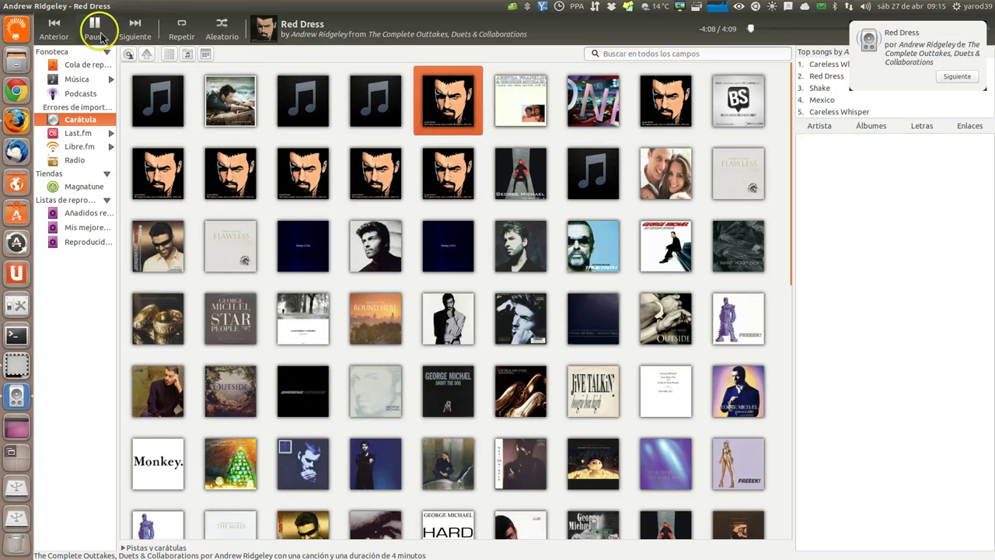
pyautogui.click(94, 31)
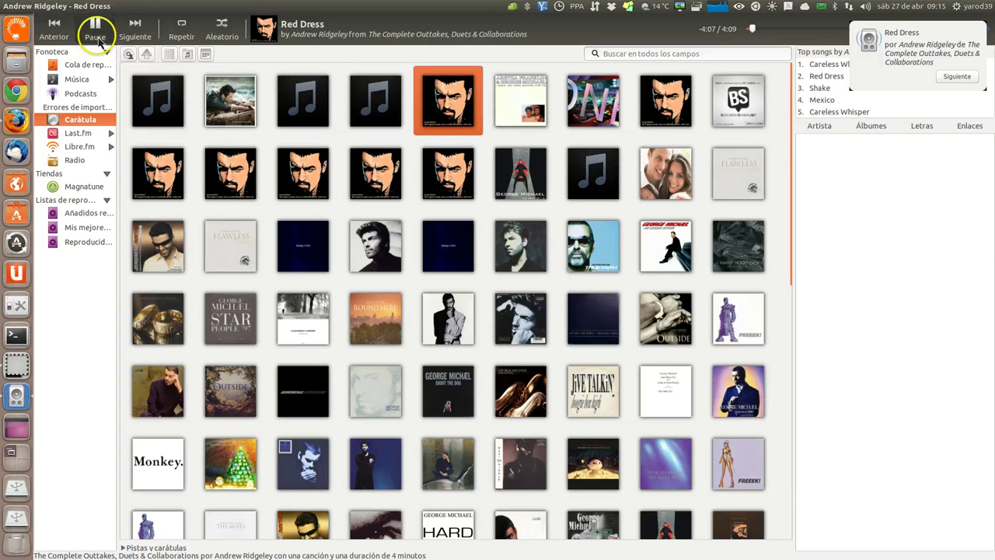
# View Andrew Ridgeley's expanded artist information and check his albums information
pyautogui.click(826, 129)
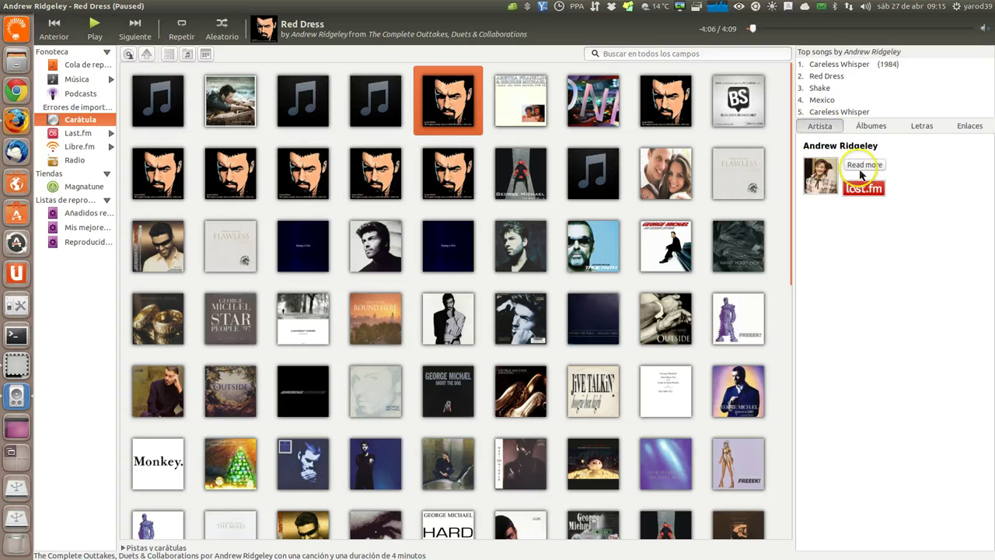
pyautogui.click(863, 168)
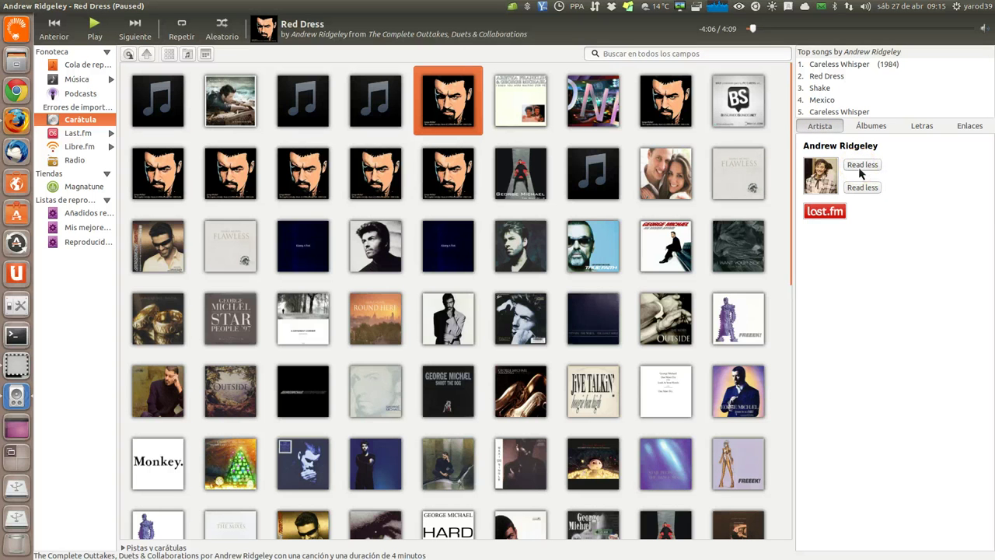
pyautogui.click(822, 127)
pyautogui.click(872, 128)
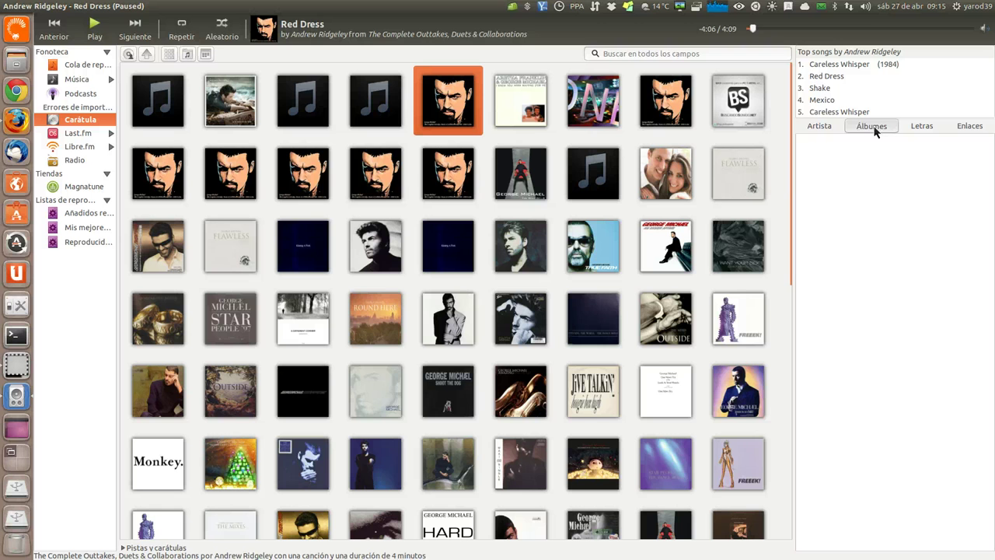
# Look through the Last.fm, Libre.fm, Radio and Magnatune sources, expanding Libre.fm to show its stations
pyautogui.click(80, 135)
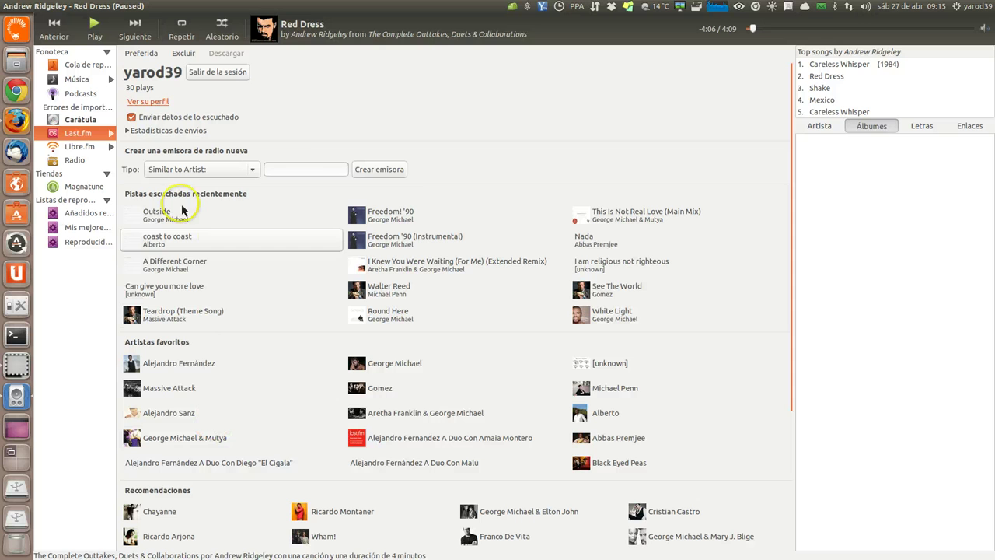
pyautogui.click(82, 160)
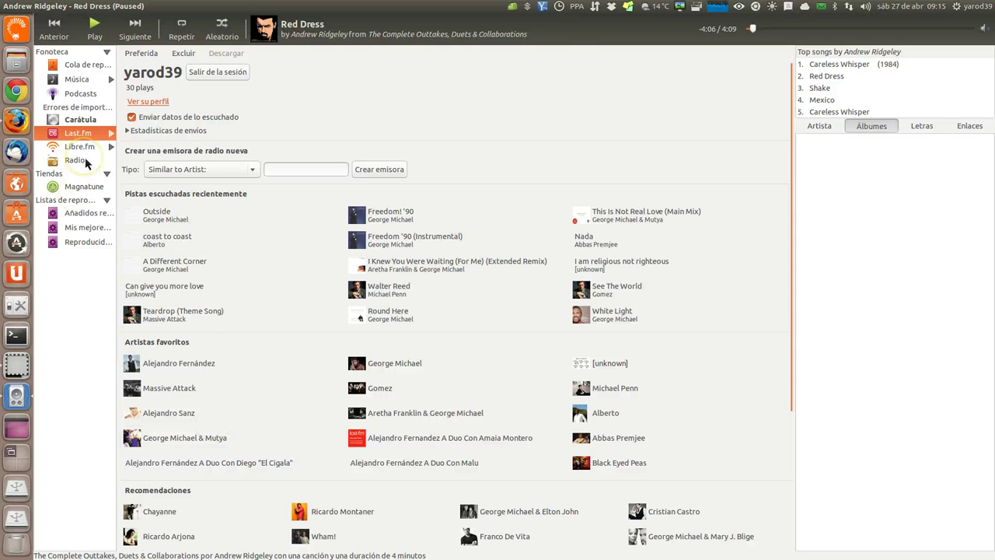
pyautogui.click(84, 148)
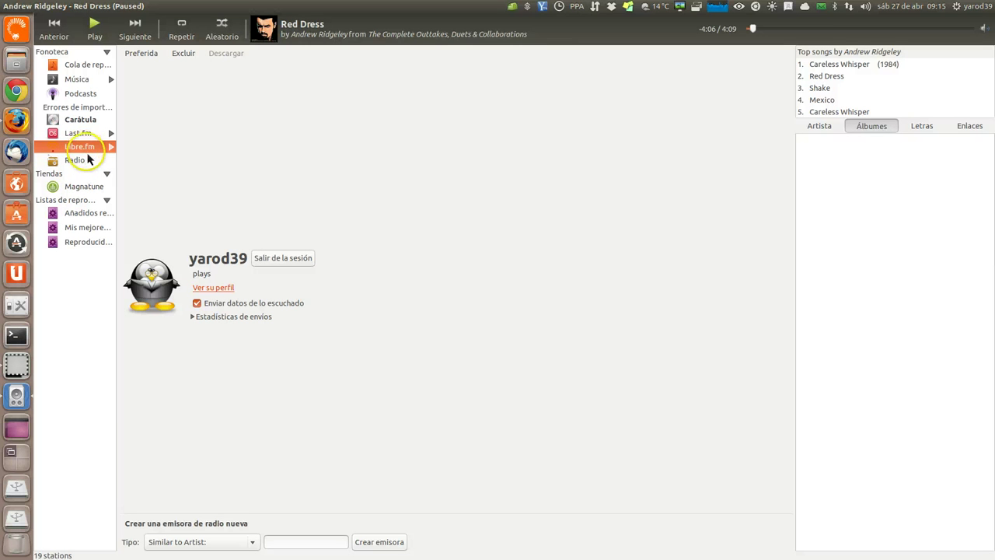
pyautogui.click(110, 148)
pyautogui.click(110, 148)
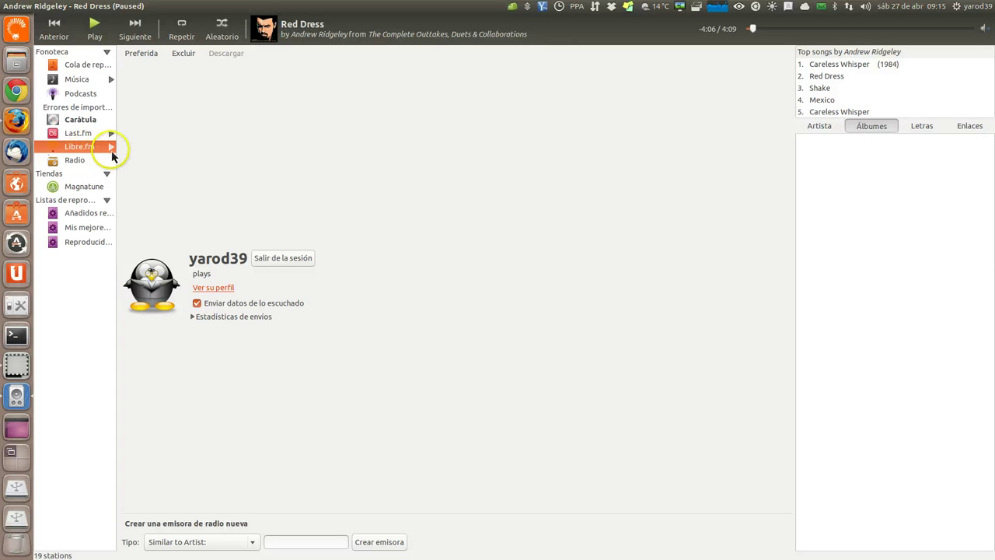
pyautogui.click(109, 148)
pyautogui.click(95, 160)
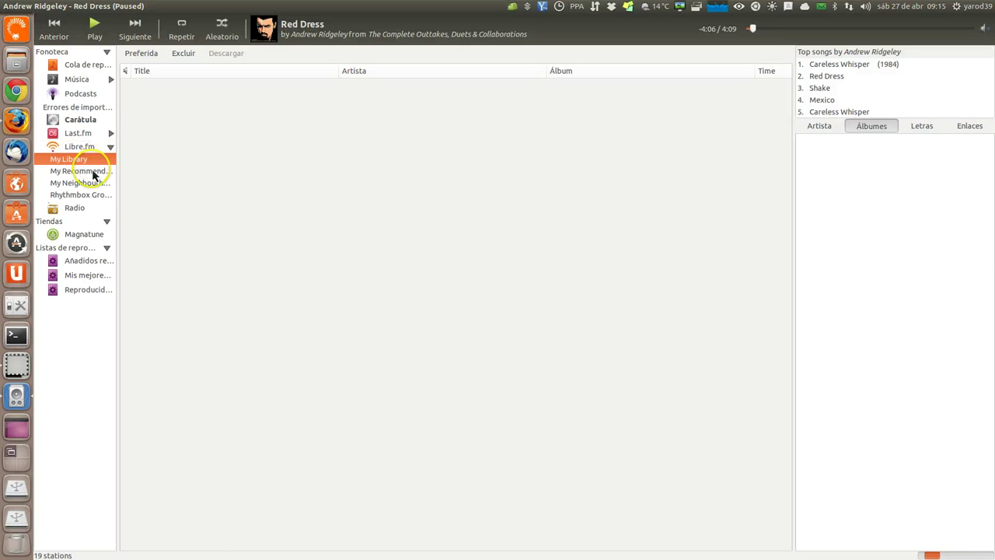
pyautogui.click(93, 174)
pyautogui.click(81, 210)
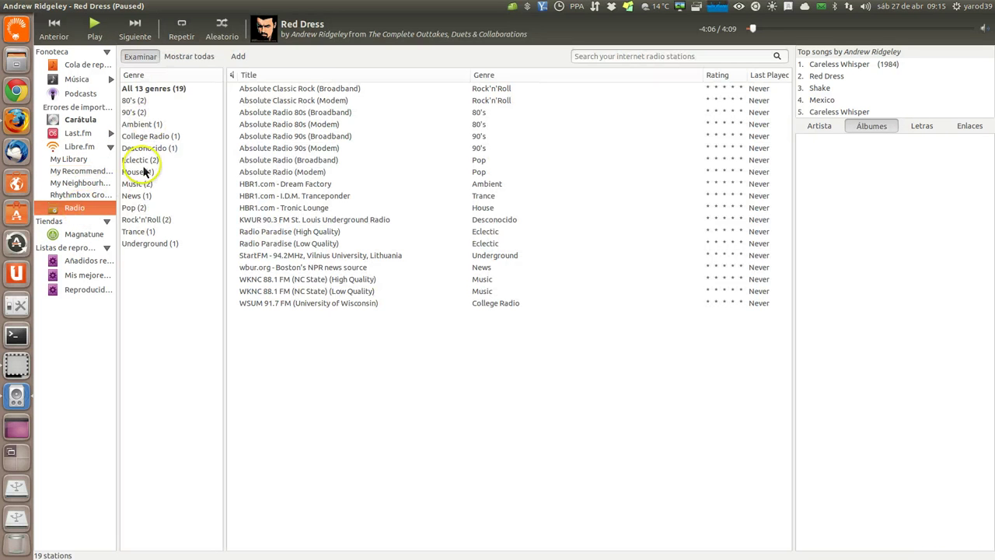
pyautogui.click(100, 233)
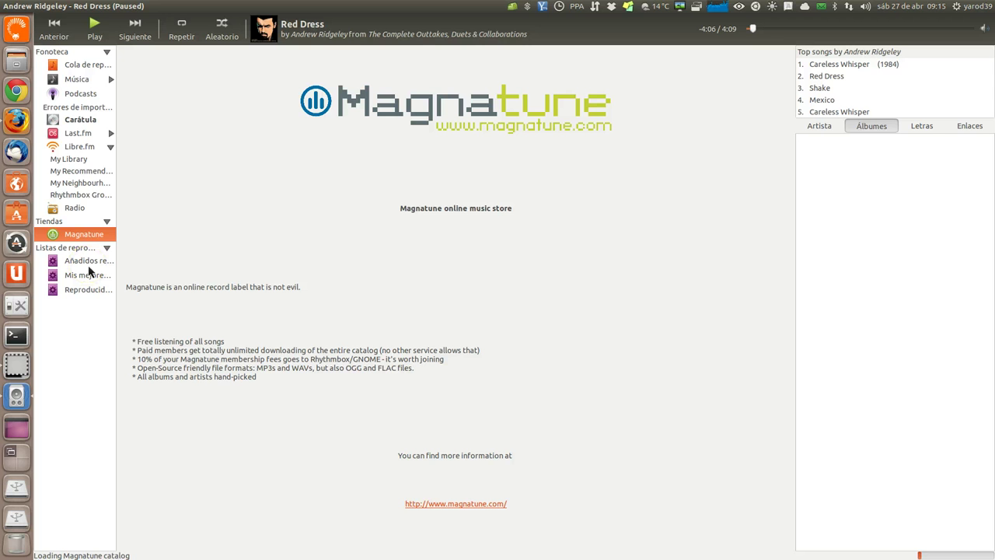
# Return to the album covers, play Listen Without Prejudice (Vol.1), pause it, and show the artist information
pyautogui.click(81, 121)
pyautogui.click(81, 121)
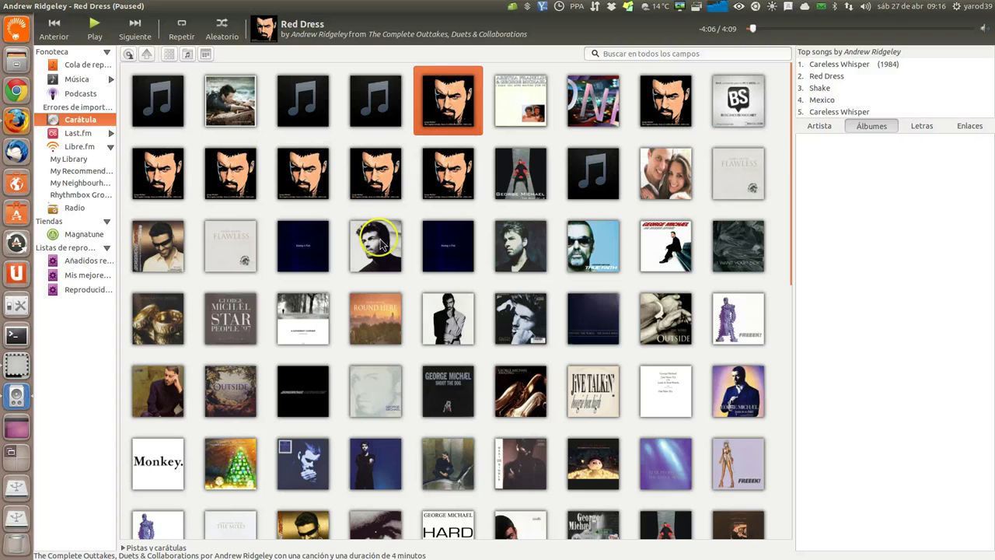
pyautogui.scroll(-4, 380, 243)
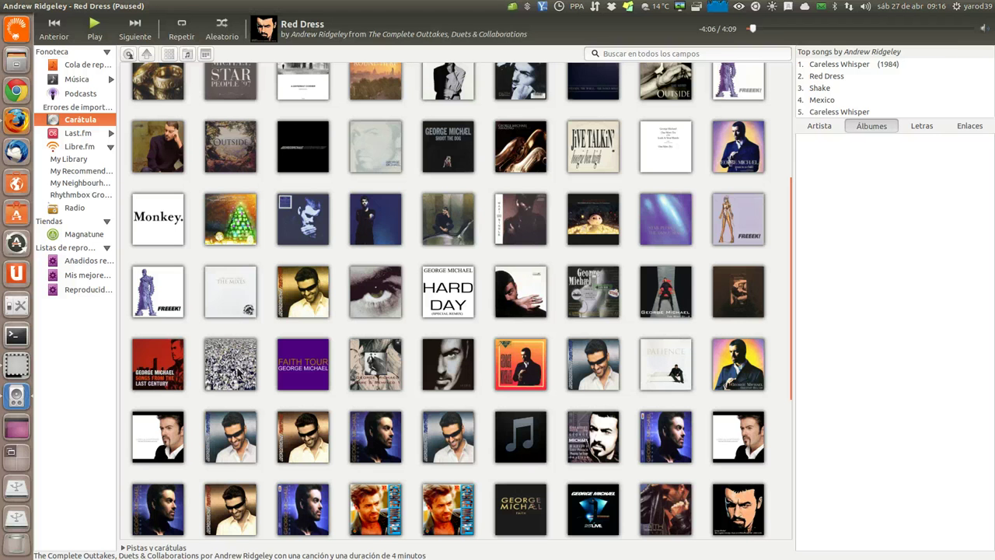
pyautogui.doubleClick(239, 374)
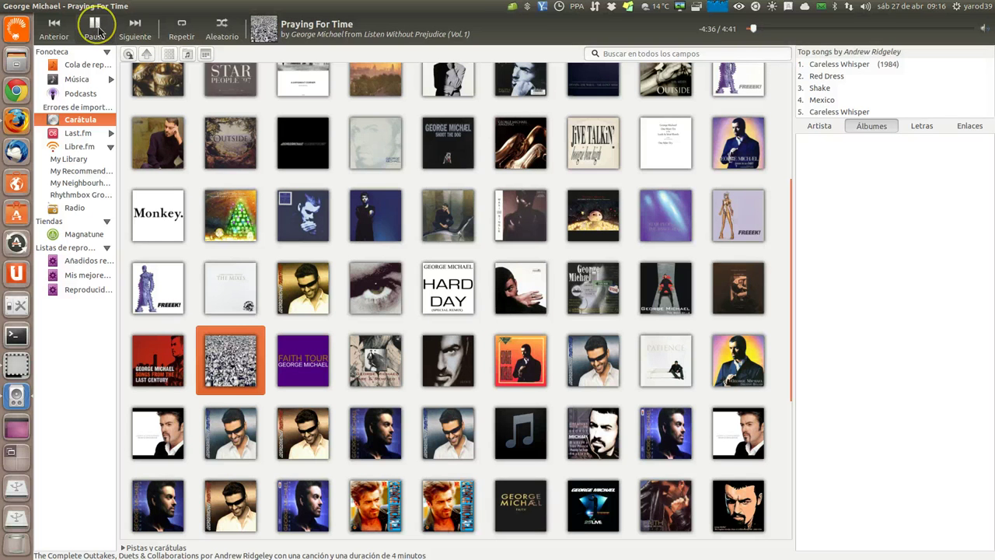
pyautogui.click(96, 29)
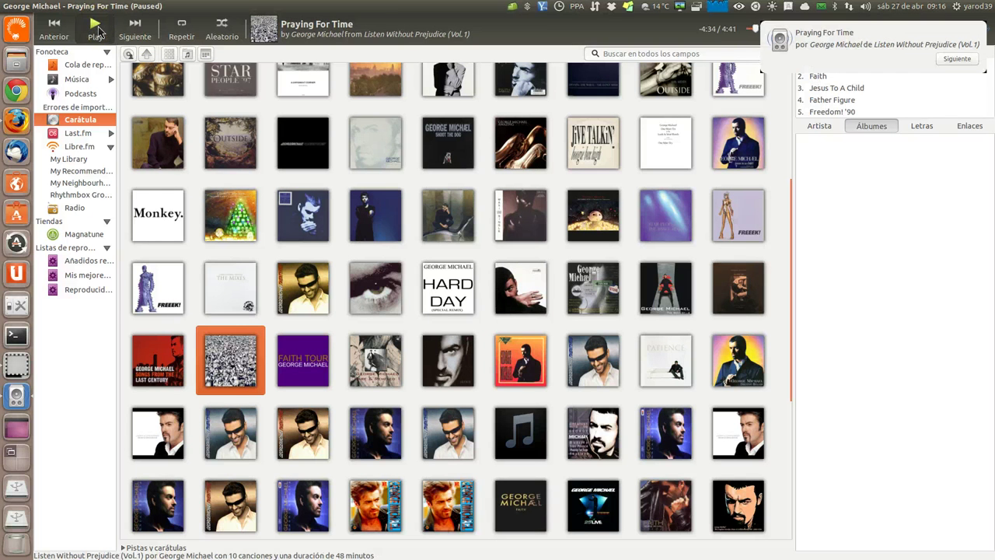
pyautogui.click(822, 129)
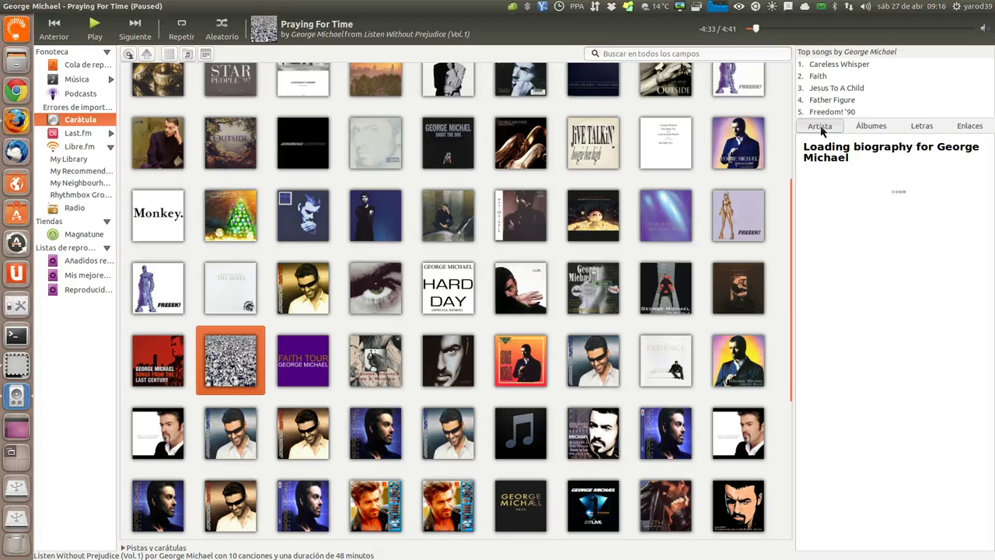
# Check George Michael's albums information and expand the biography in the artist information
pyautogui.click(873, 129)
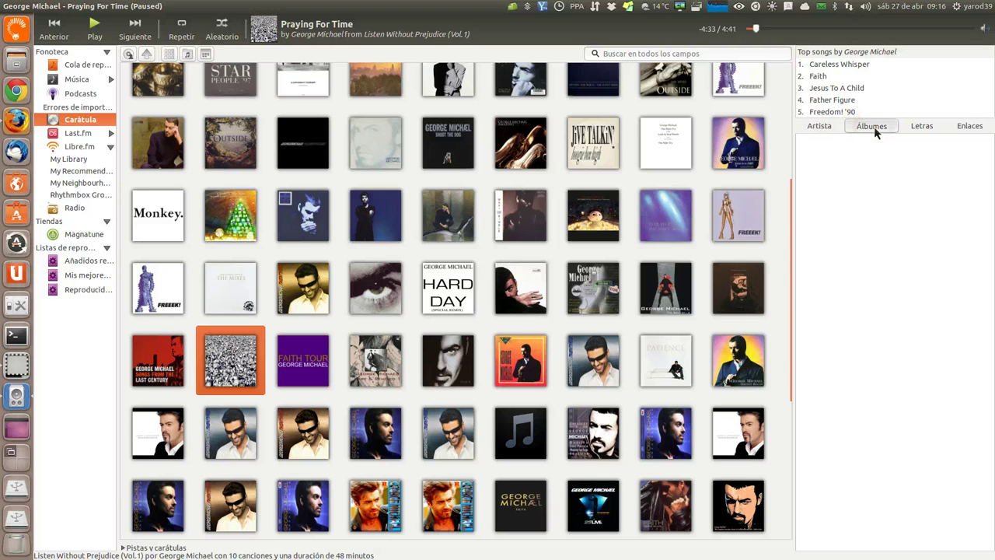
pyautogui.click(829, 129)
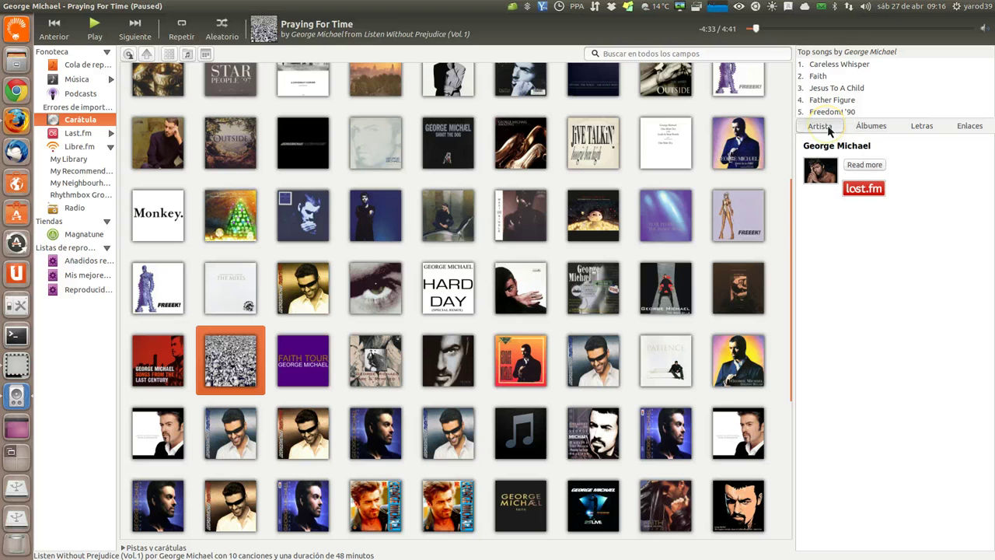
pyautogui.click(865, 165)
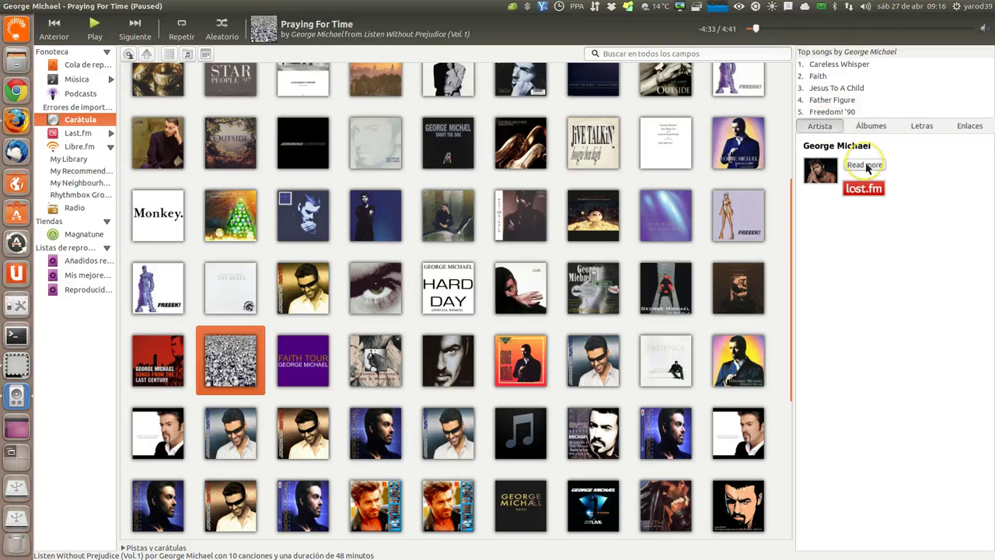
pyautogui.click(865, 165)
# Open Last.fm in Firefox from the artist information, close that page, and return to Rhythmbox to check the albums information
pyautogui.click(829, 213)
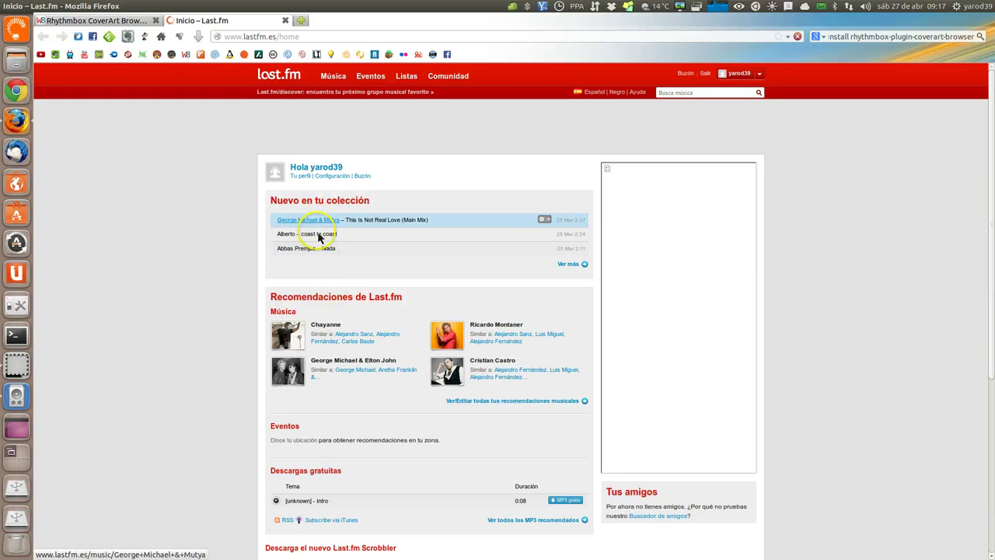
pyautogui.click(286, 20)
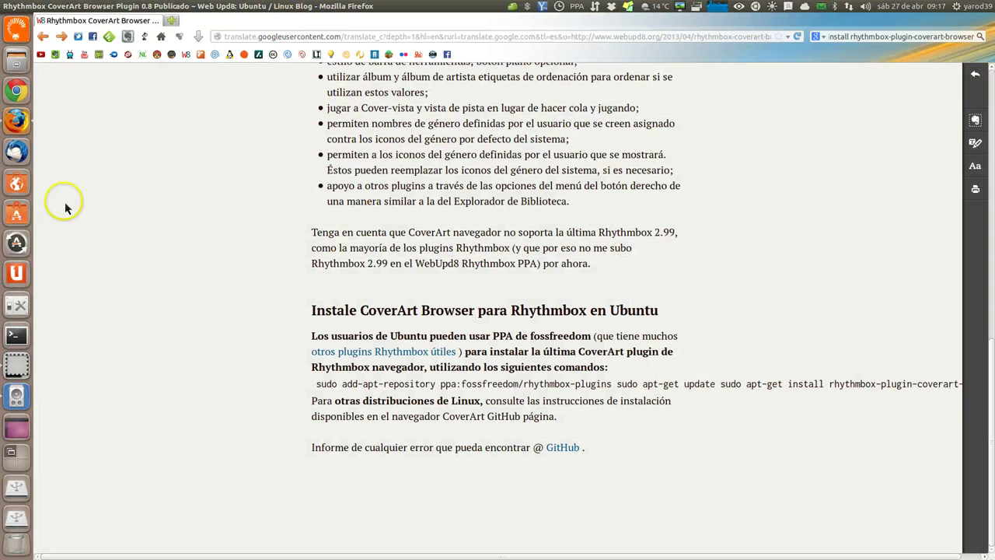
pyautogui.click(17, 397)
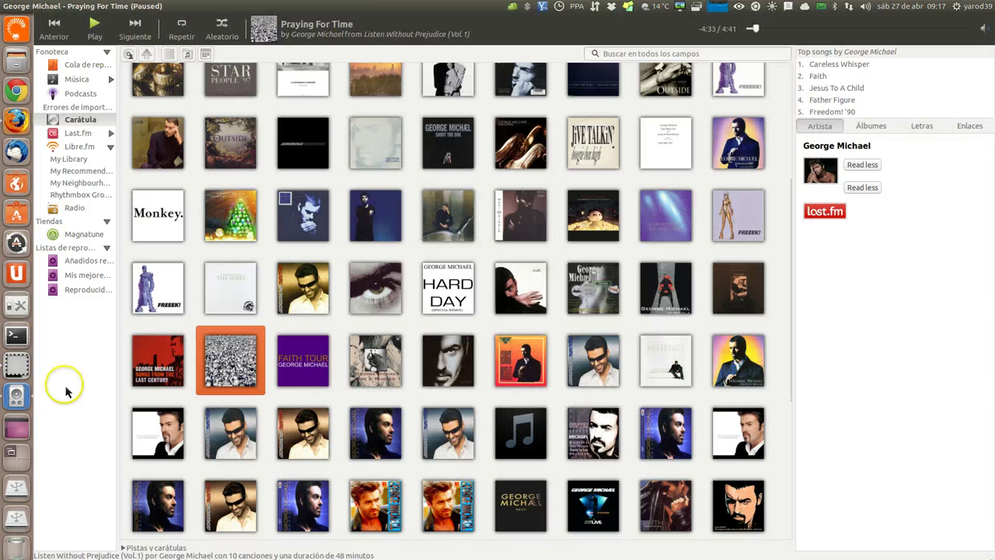
pyautogui.click(869, 130)
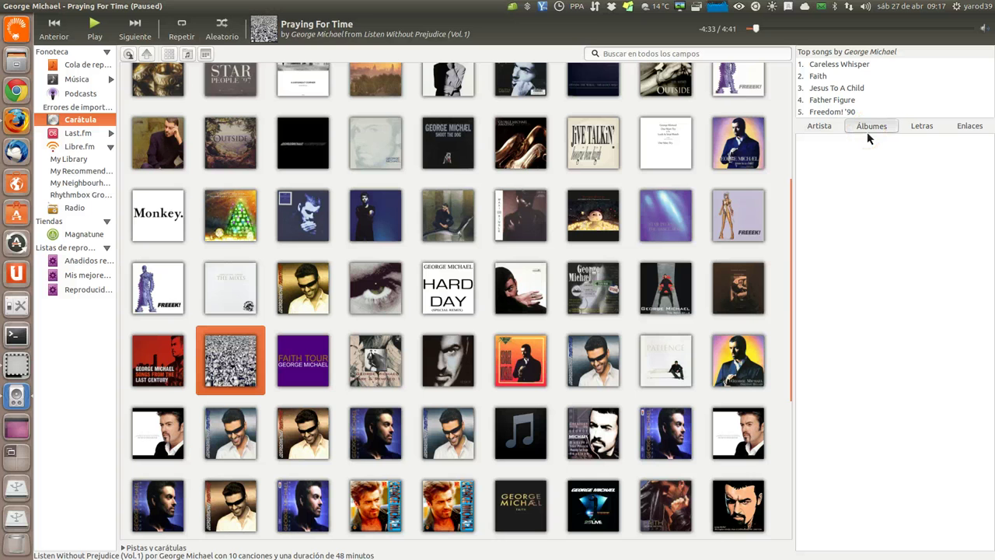
pyautogui.click(868, 133)
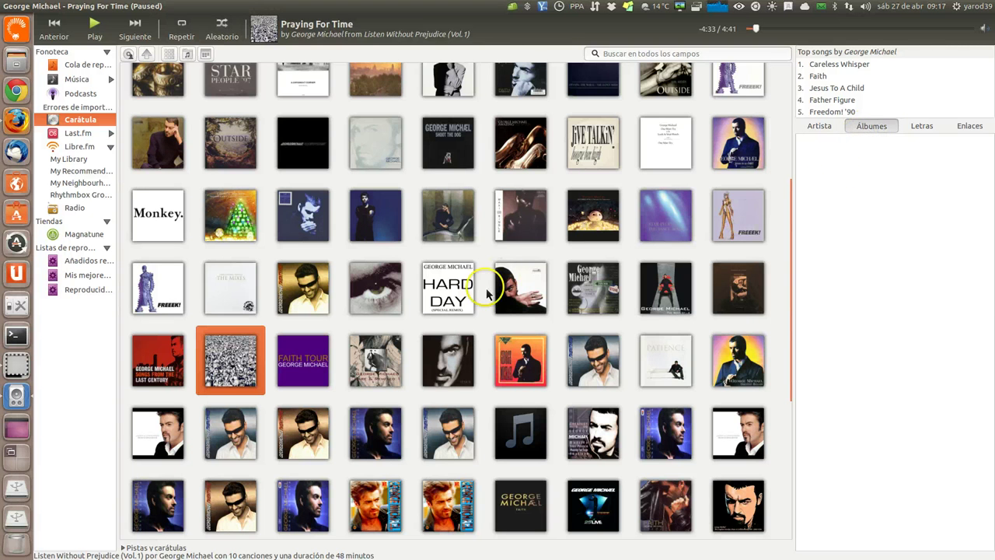
# Search for cover art for the Unknown album by fourstones.net and look over the whole collection of covers
pyautogui.scroll(3, 355, 259)
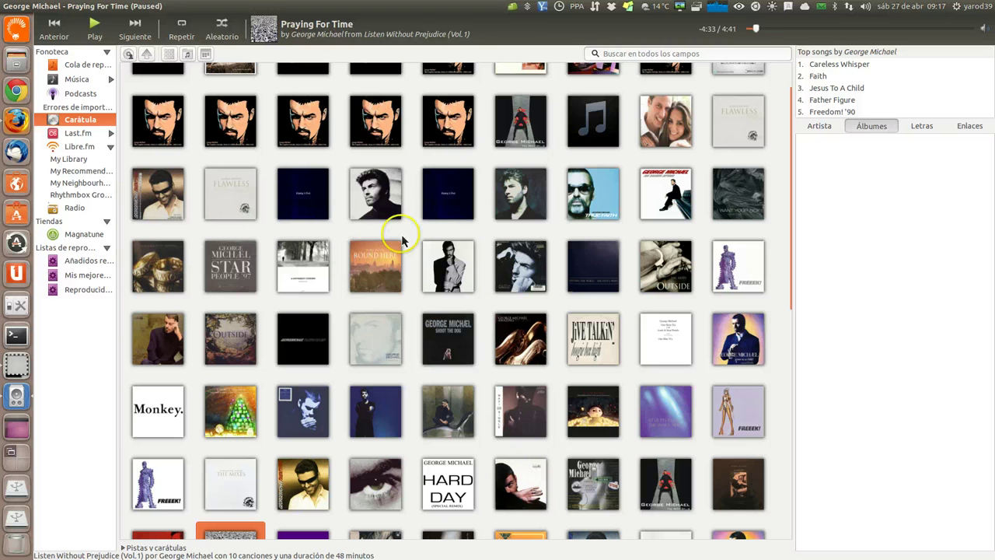
pyautogui.rightClick(591, 126)
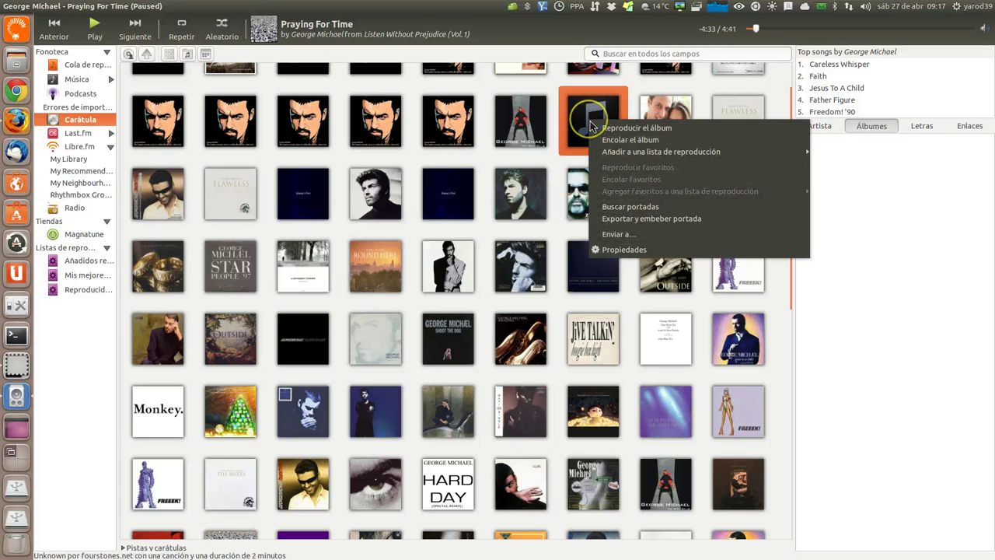
pyautogui.click(609, 206)
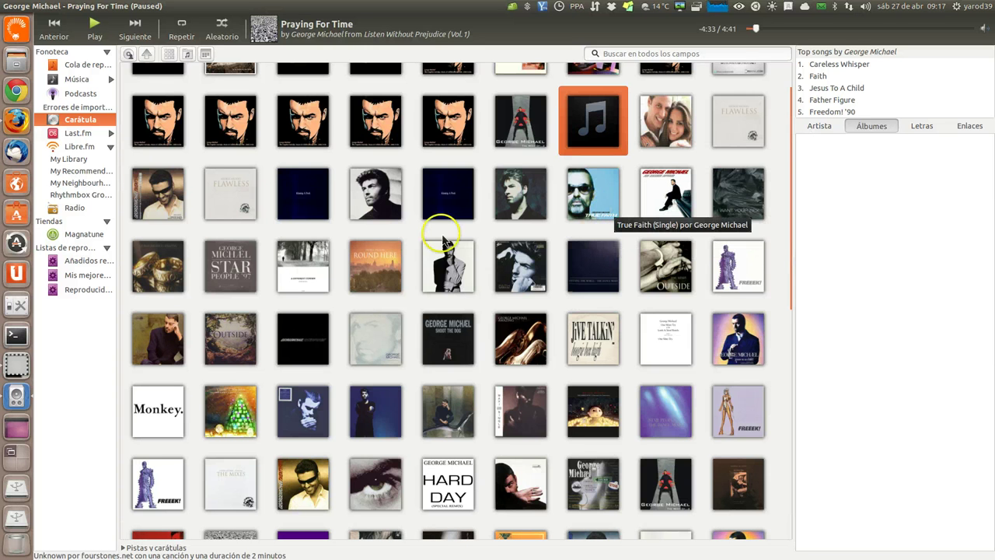
pyautogui.scroll(1, 303, 272)
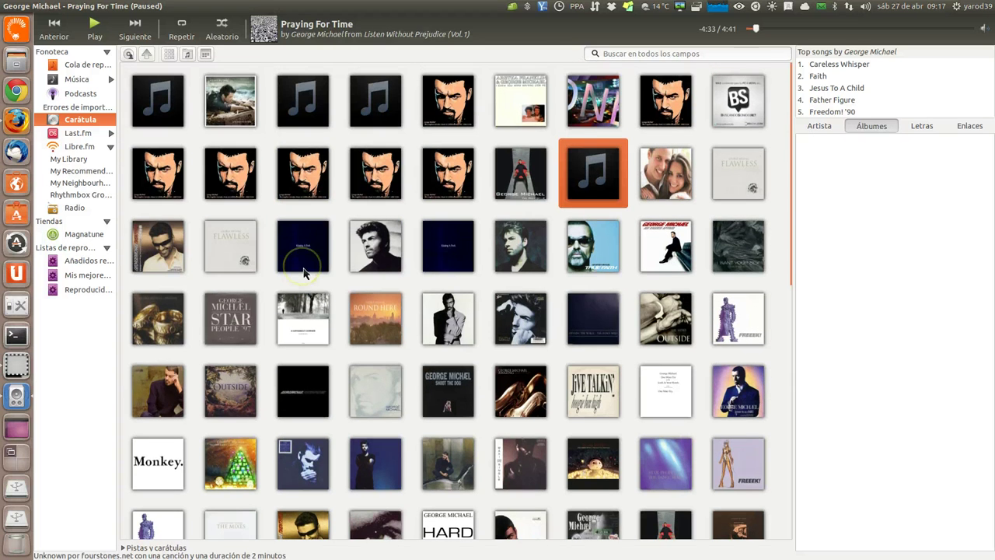
pyautogui.scroll(-6, 303, 272)
pyautogui.scroll(-5, 303, 272)
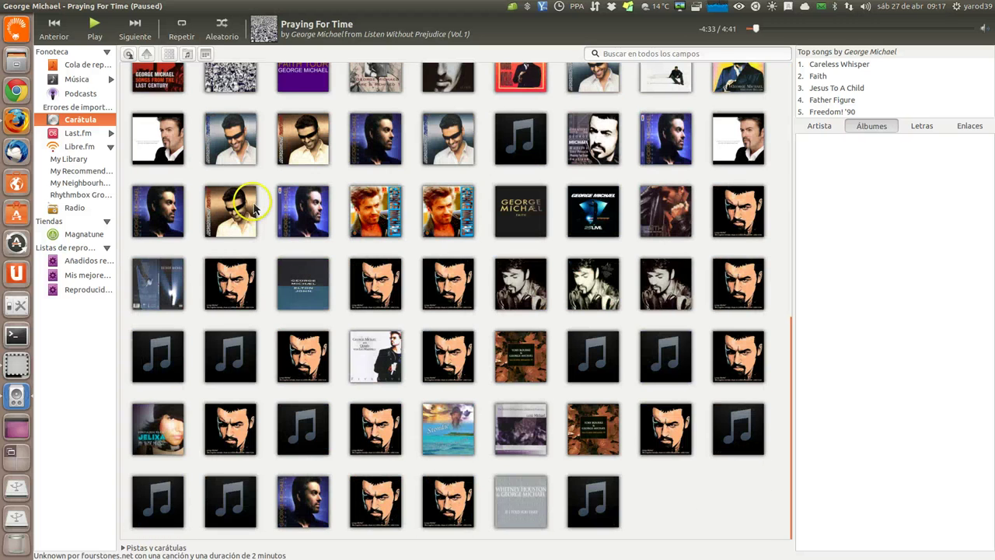
pyautogui.scroll(5, 253, 209)
pyautogui.scroll(6, 254, 208)
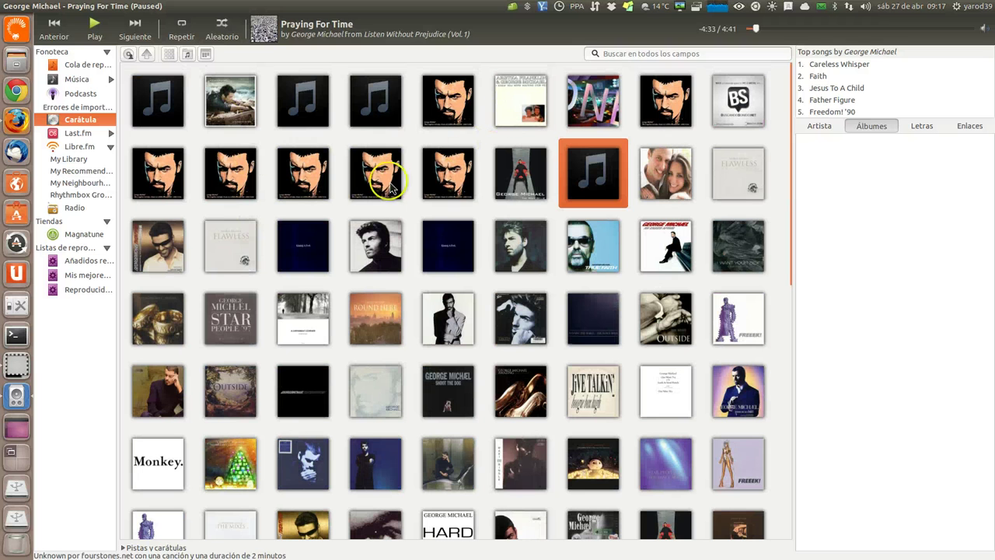
# Play and pause Club Megamix (Twenty Five Bonus CD), paging through the full-size cover images in the image viewer in between
pyautogui.doubleClick(185, 237)
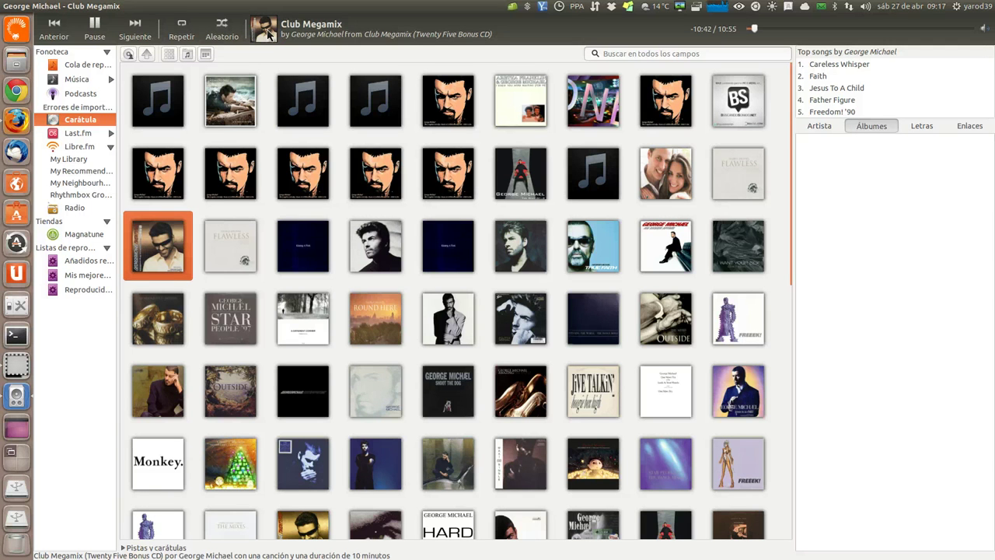
pyautogui.click(268, 35)
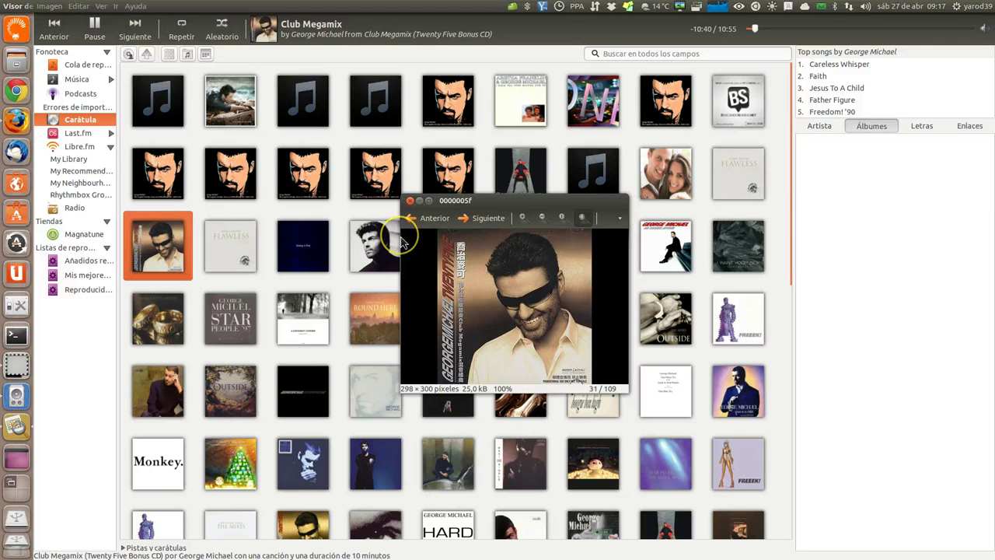
pyautogui.press('Right')
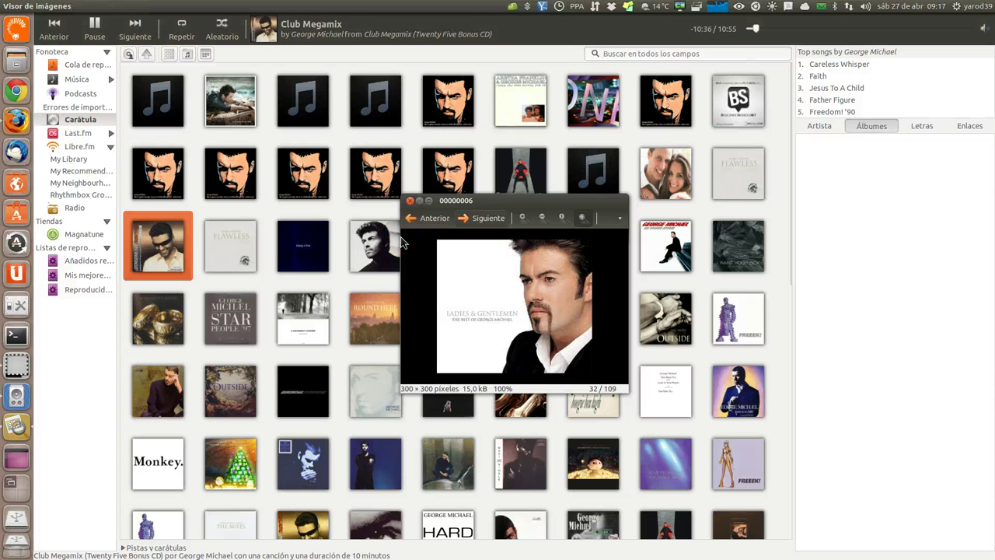
pyautogui.press('Right')
pyautogui.press('Right')
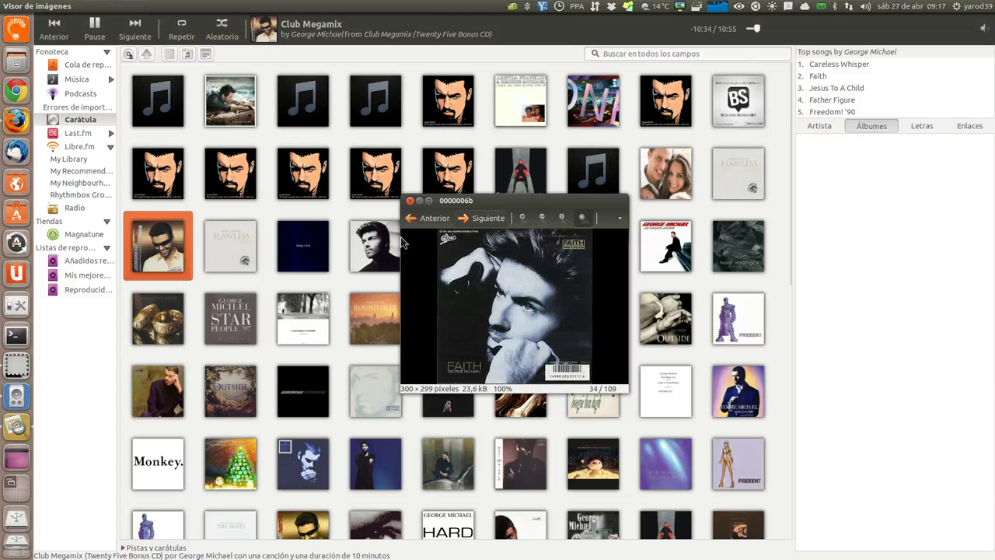
pyautogui.click(410, 201)
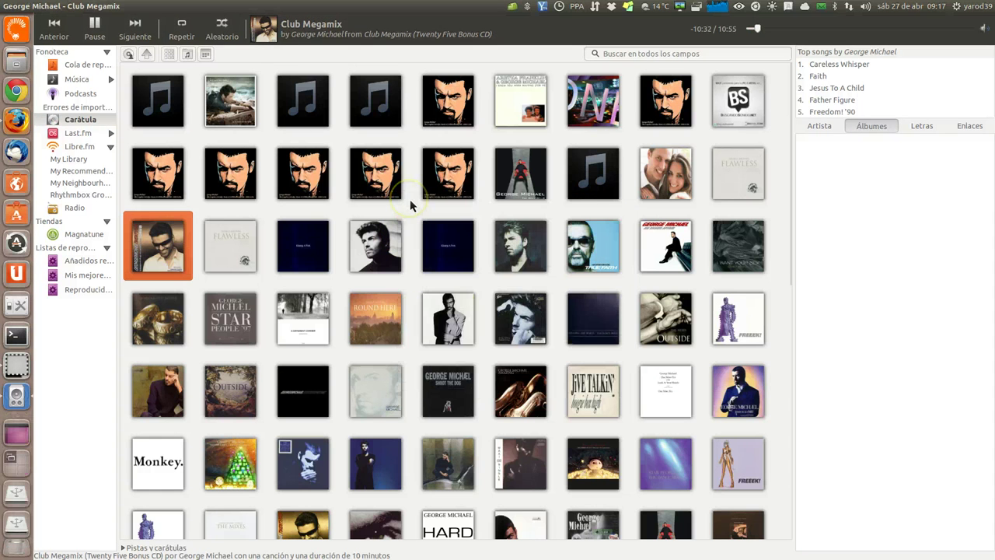
pyautogui.hotkey('ctrl', 'space')
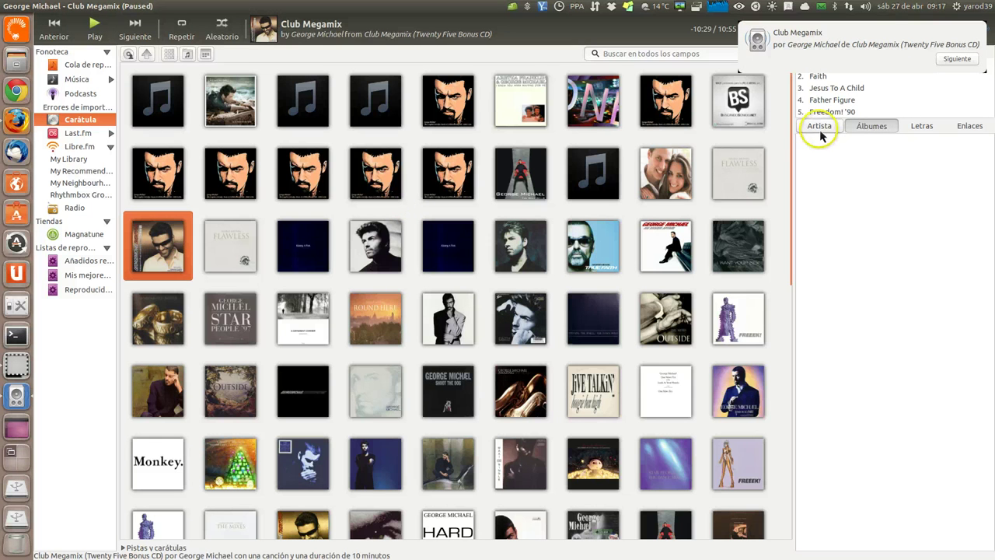
# Play La musica no se toca by Alejandro Sanz from its cover and show the artist information
pyautogui.doubleClick(250, 109)
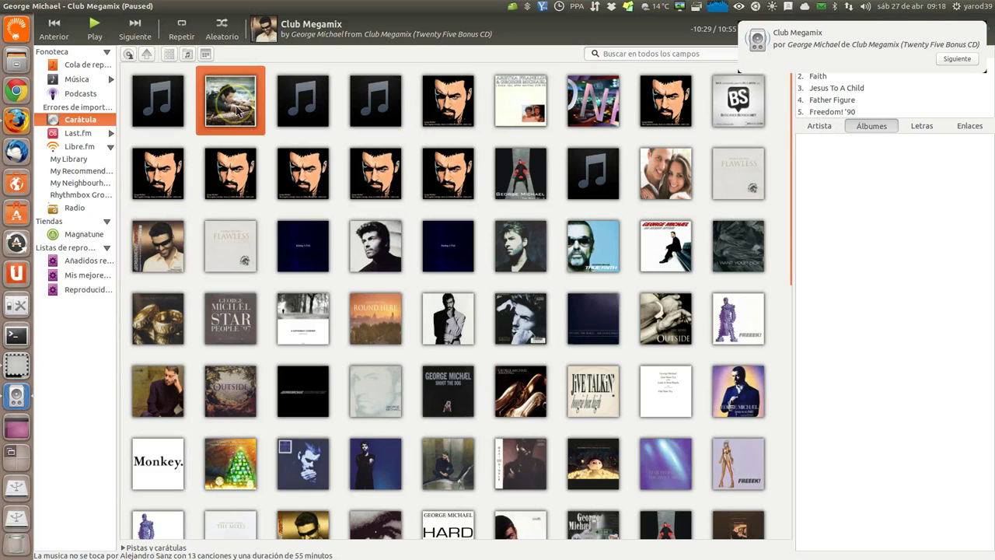
pyautogui.click(820, 128)
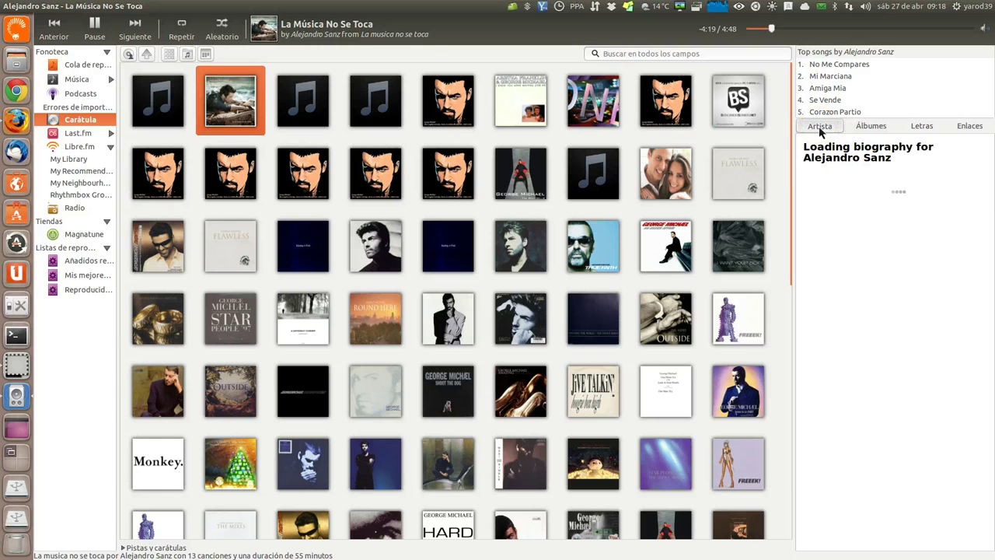
pyautogui.click(819, 132)
# Pause the current song from the system sound controls and close them
pyautogui.click(866, 8)
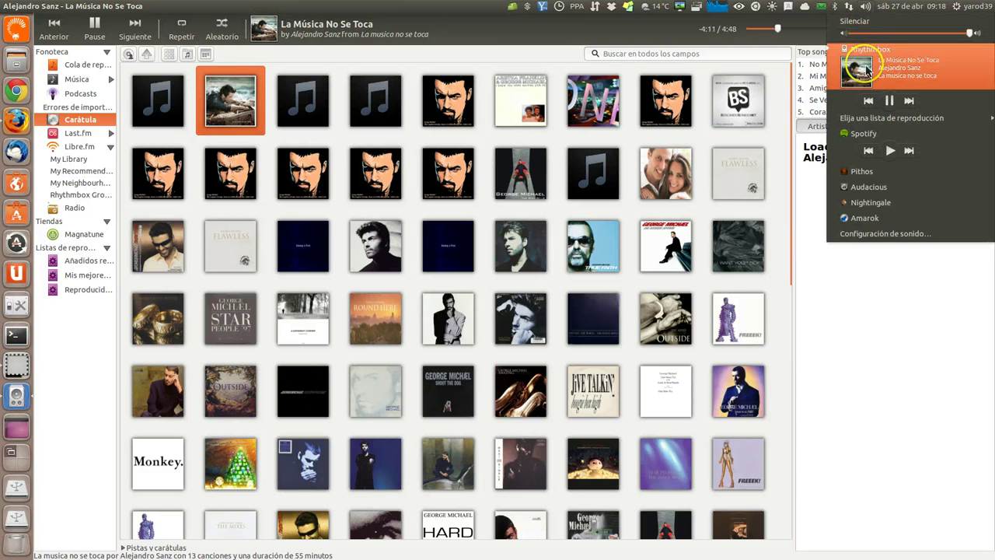
pyautogui.click(890, 100)
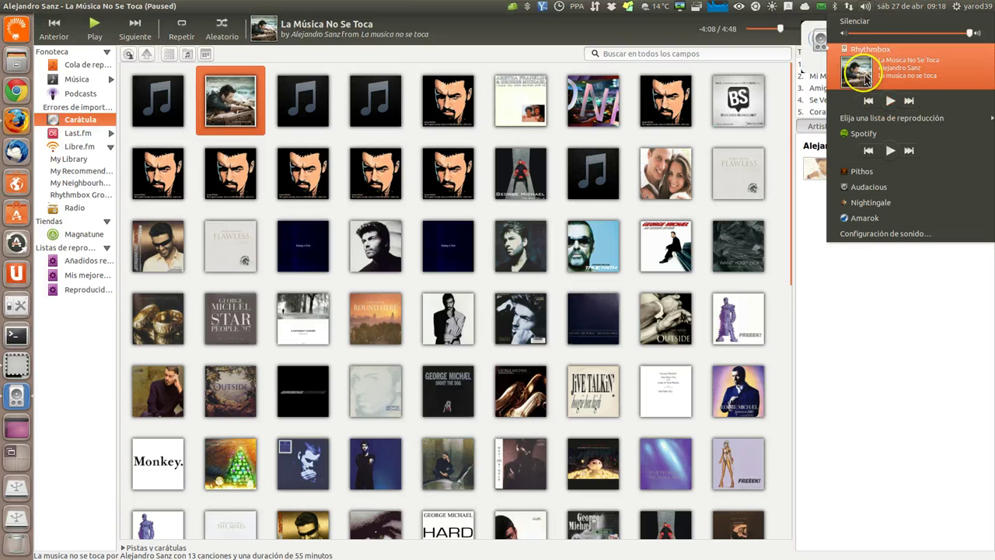
pyautogui.click(865, 9)
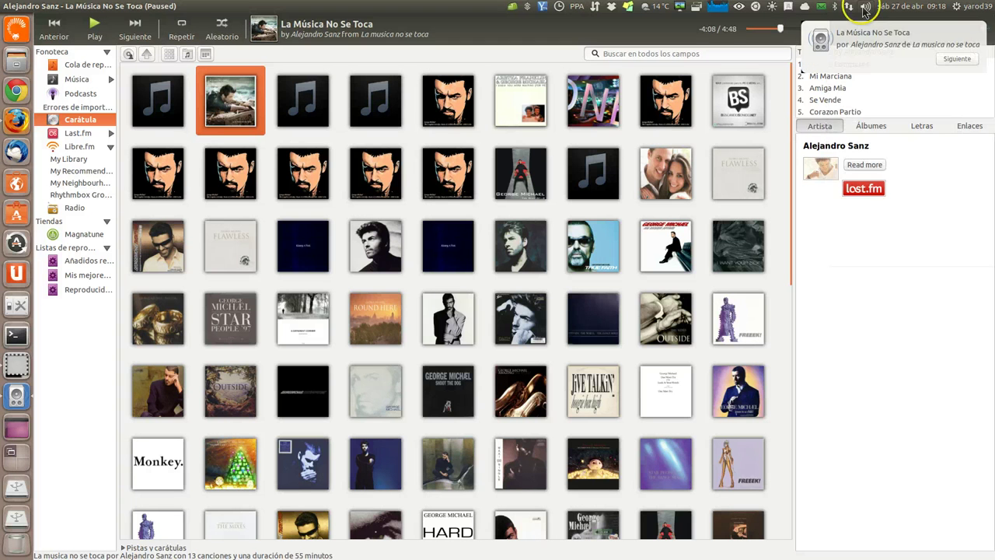
pyautogui.click(866, 9)
pyautogui.click(822, 249)
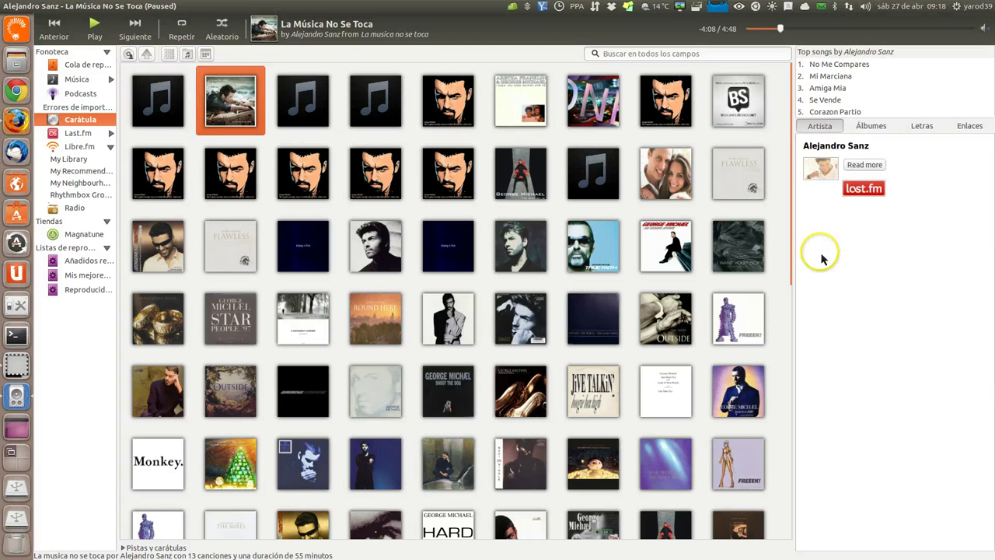
# Expand Alejandro Sanz's biography, select No Me Compares among the top songs, and go through the albums, lyrics and links information
pyautogui.click(861, 168)
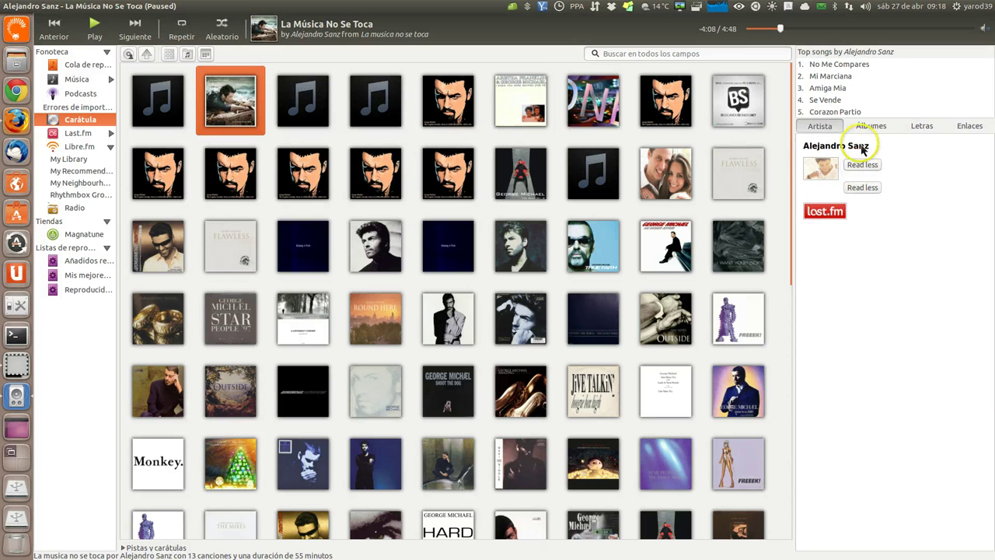
pyautogui.click(860, 131)
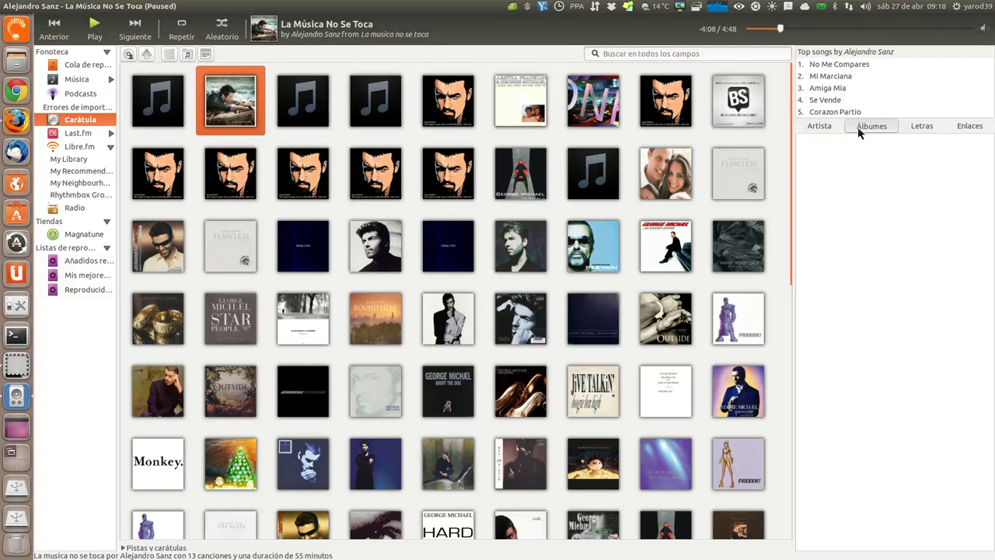
pyautogui.click(843, 66)
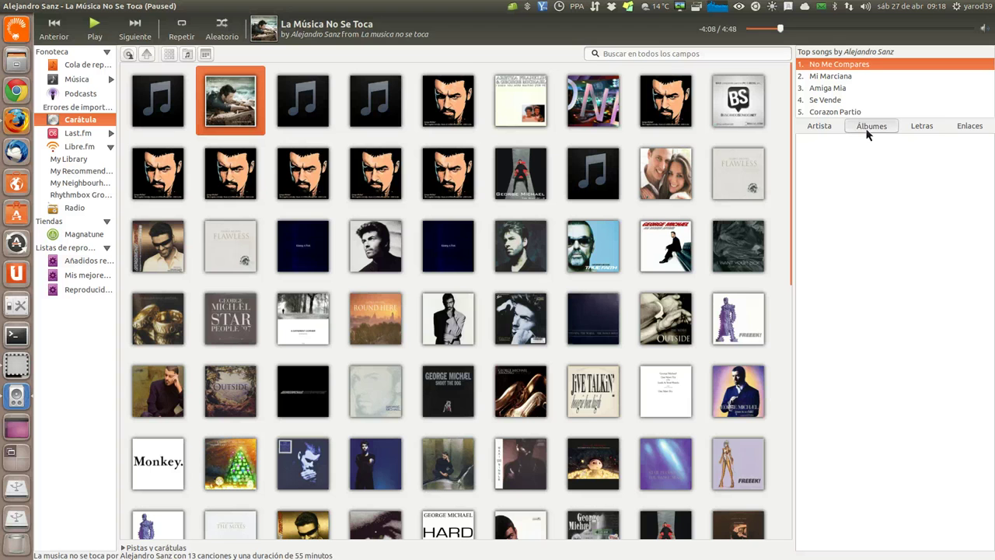
pyautogui.click(923, 129)
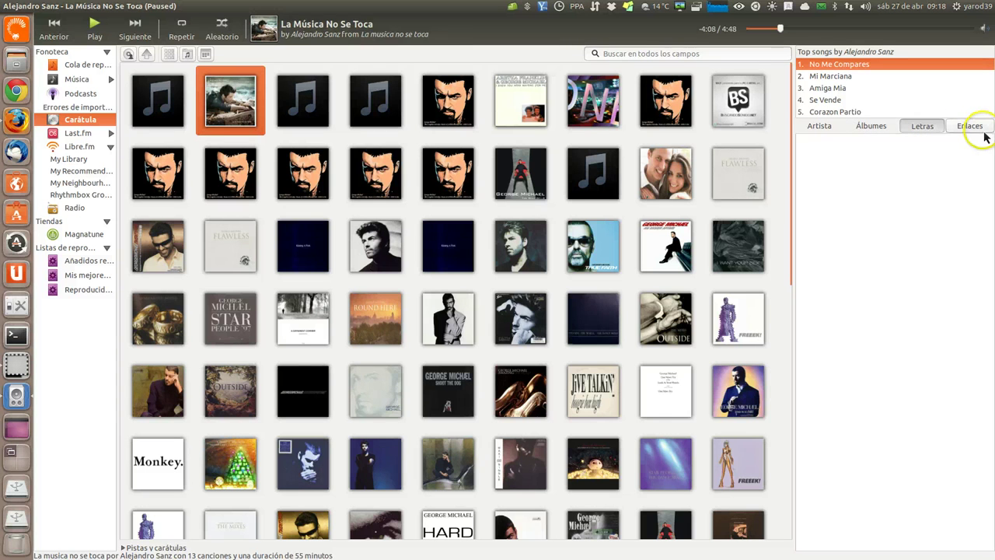
pyautogui.click(964, 138)
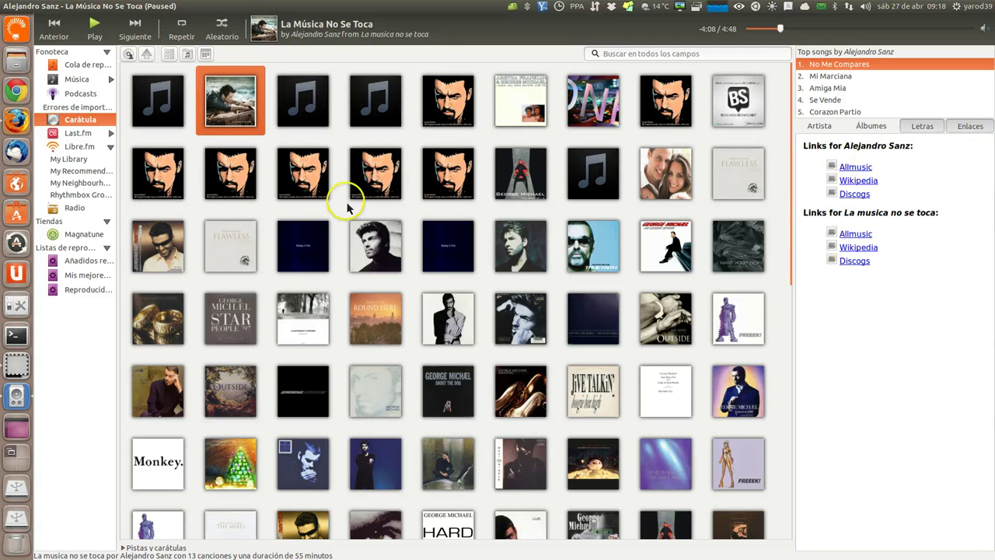
# Look at the Libre.fm My Library station and return to the album covers
pyautogui.click(67, 159)
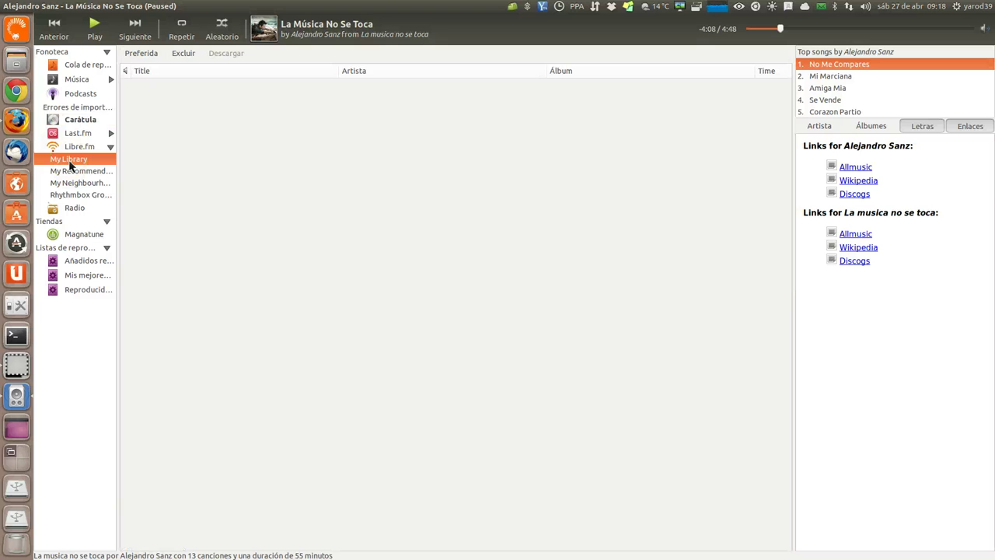
pyautogui.click(82, 122)
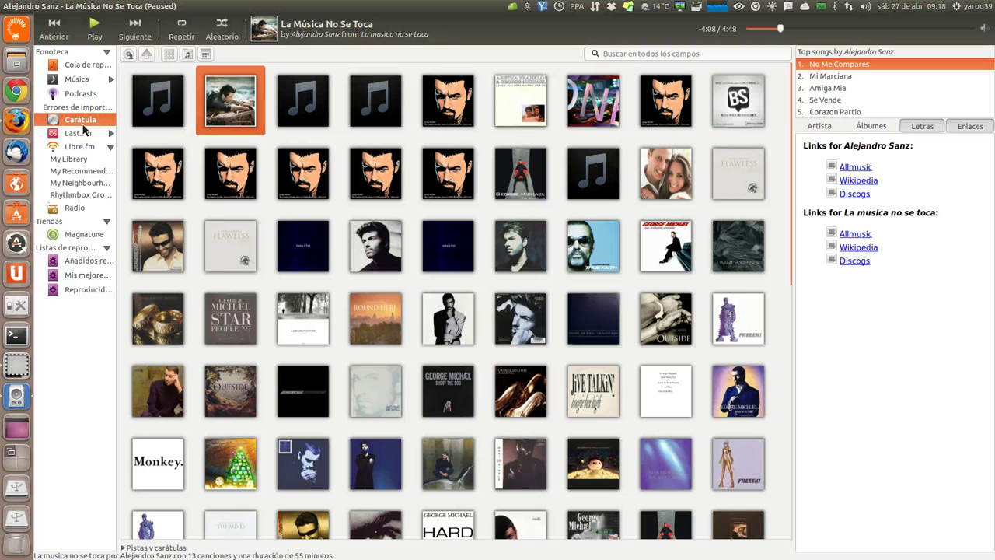
# Show the workspace overview, go back to the Rhythmbox workspace, and show Alejandro Sanz's artist information
pyautogui.press('super+s')
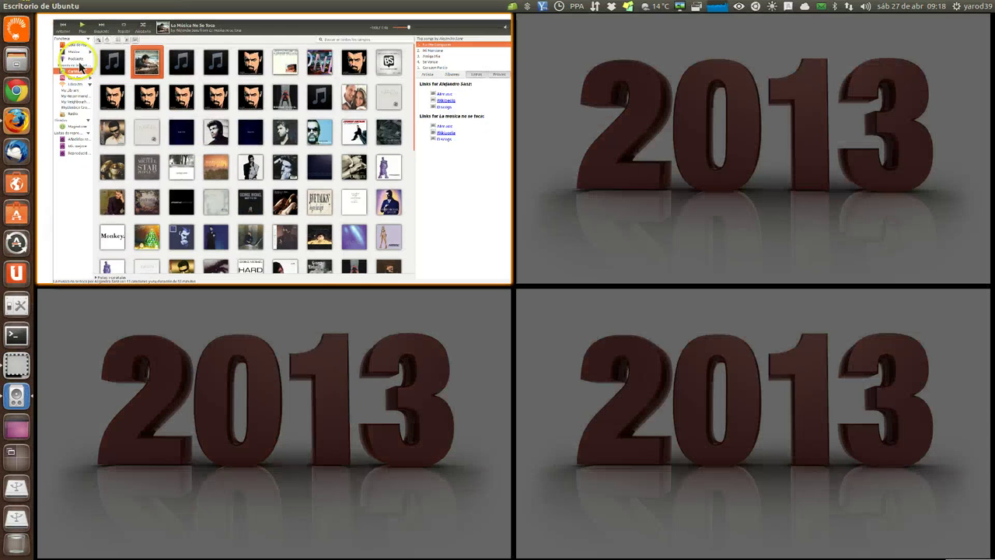
pyautogui.click(175, 177)
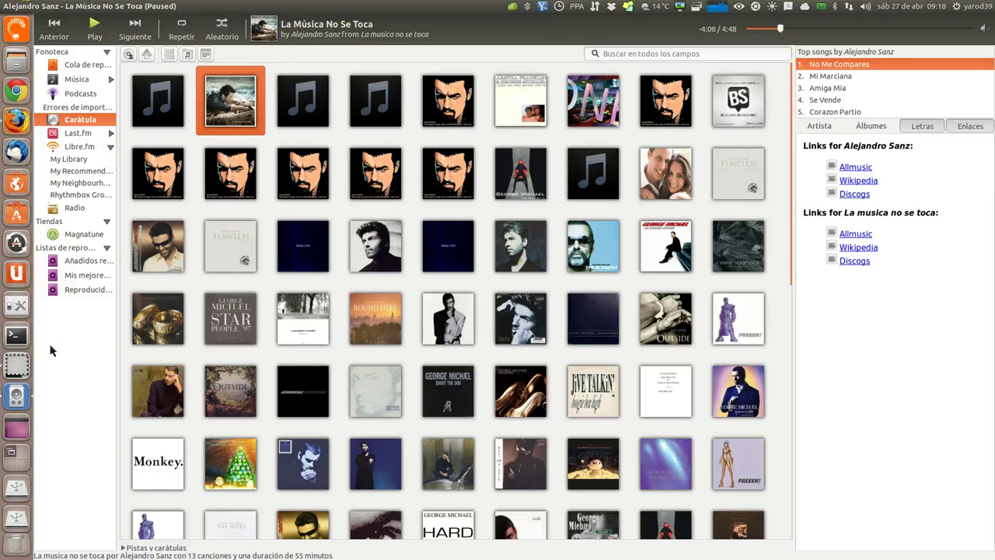
pyautogui.click(820, 127)
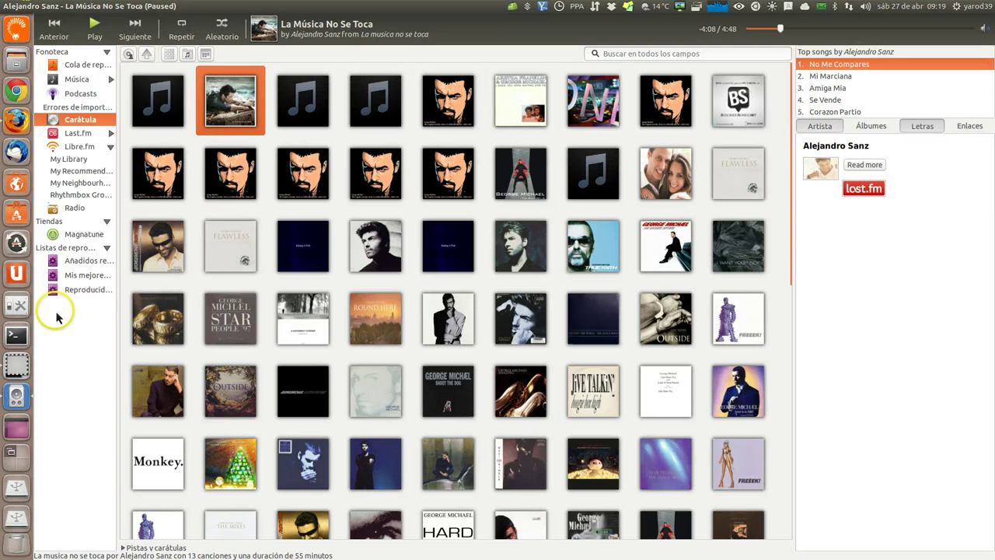